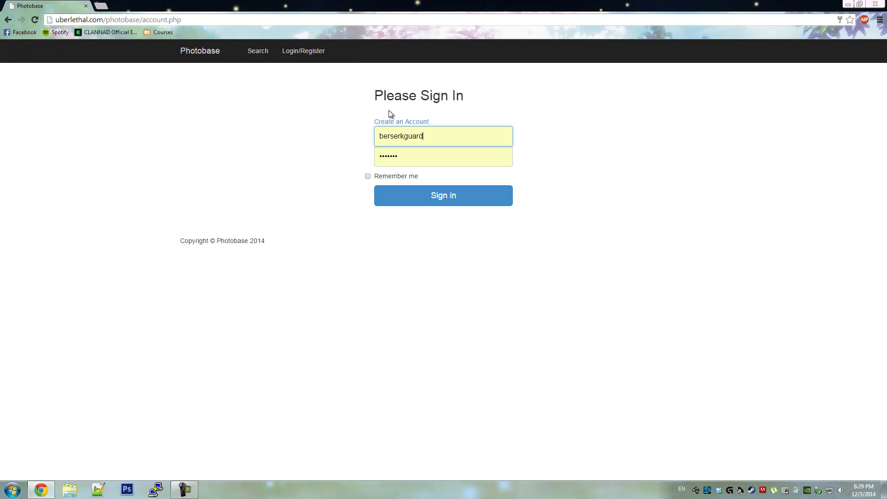
- Register a new Photobase account with username TestAccount and a confirmed password
{"action": "left_click", "coordinate": [402, 121]}
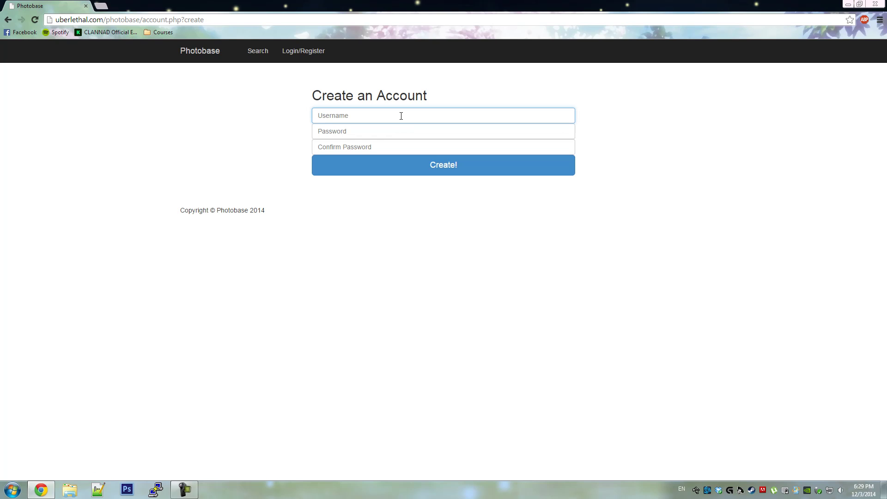
{"action": "type", "text": "TestAccount"}
{"action": "key", "text": "Tab"}
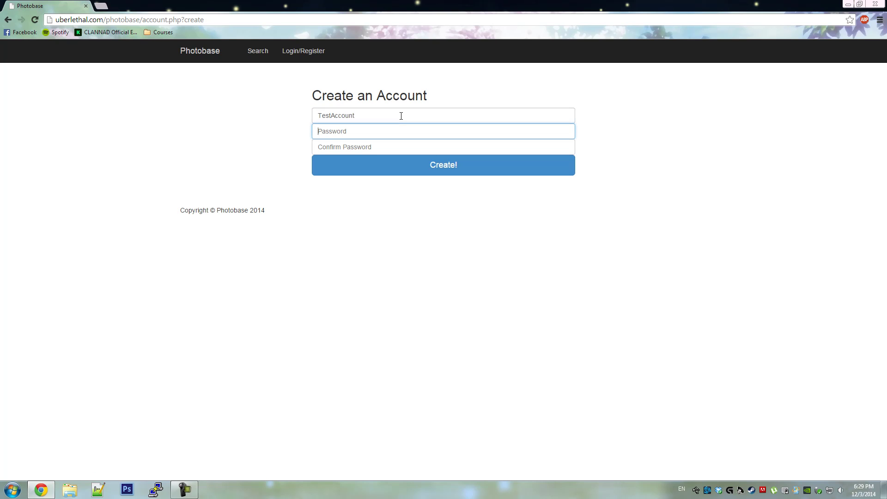
{"action": "type", "text": "t"}
{"action": "left_click", "coordinate": [377, 147]}
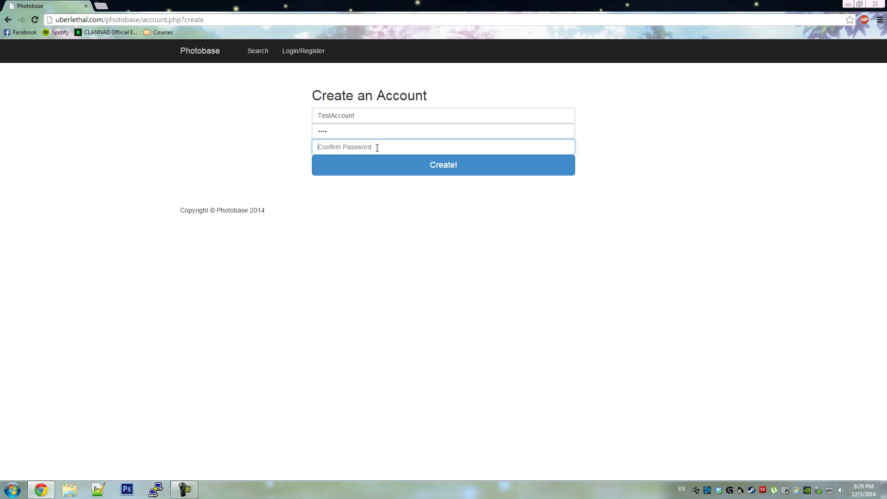
{"action": "type", "text": "tes"}
{"action": "left_click", "coordinate": [388, 170]}
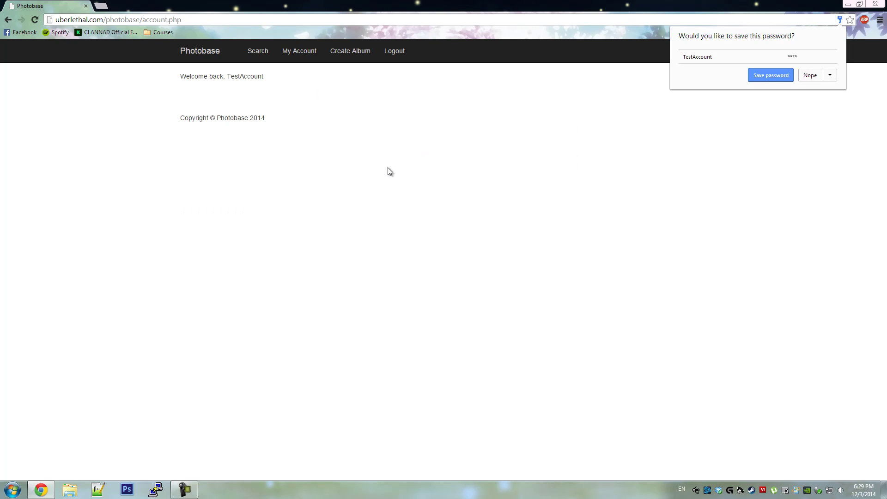
- Decline saving the password, then create a public album 'Batman' described 'Pictures of Batman.'
{"action": "left_click", "coordinate": [809, 75]}
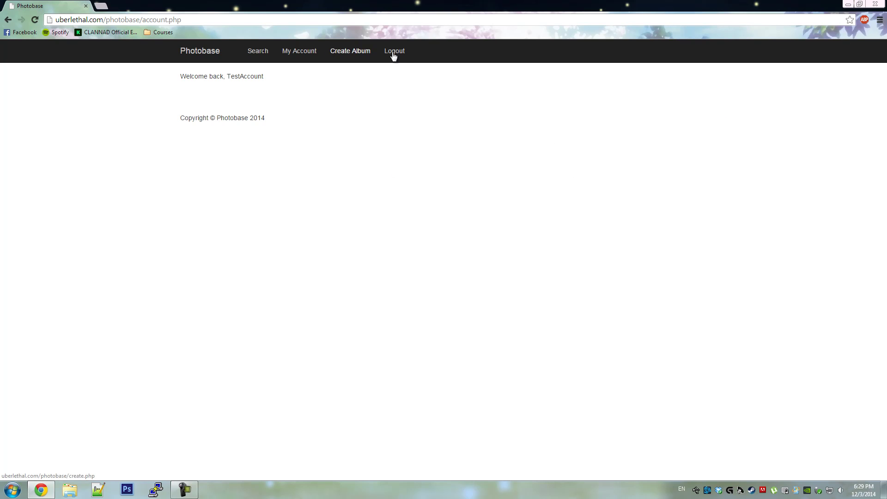
{"action": "left_click", "coordinate": [350, 54]}
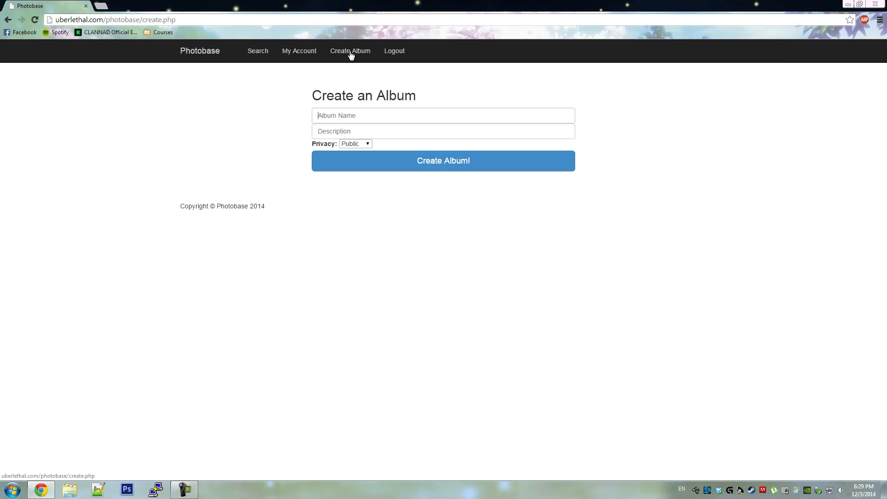
{"action": "left_click", "coordinate": [349, 113]}
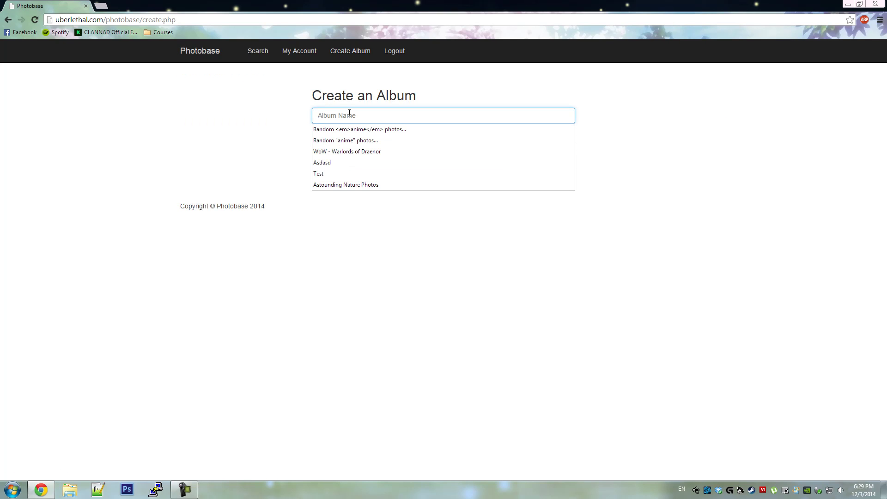
{"action": "type", "text": "Batman"}
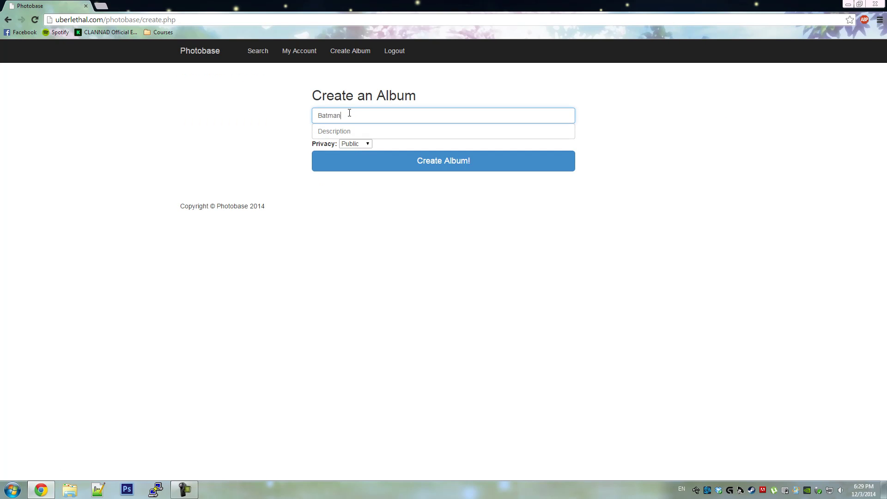
{"action": "key", "text": "Tab"}
{"action": "type", "text": "Pictu"}
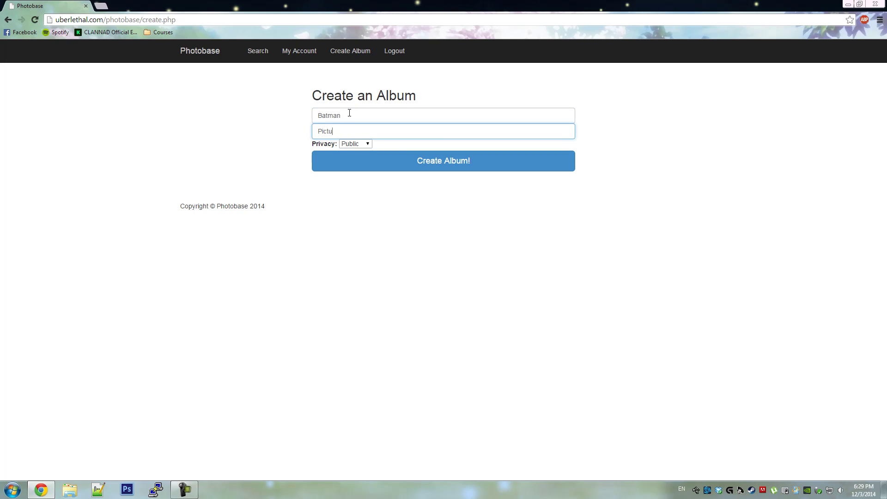
{"action": "type", "text": "res of Batman."}
{"action": "left_click", "coordinate": [359, 144]}
{"action": "left_click", "coordinate": [357, 153]}
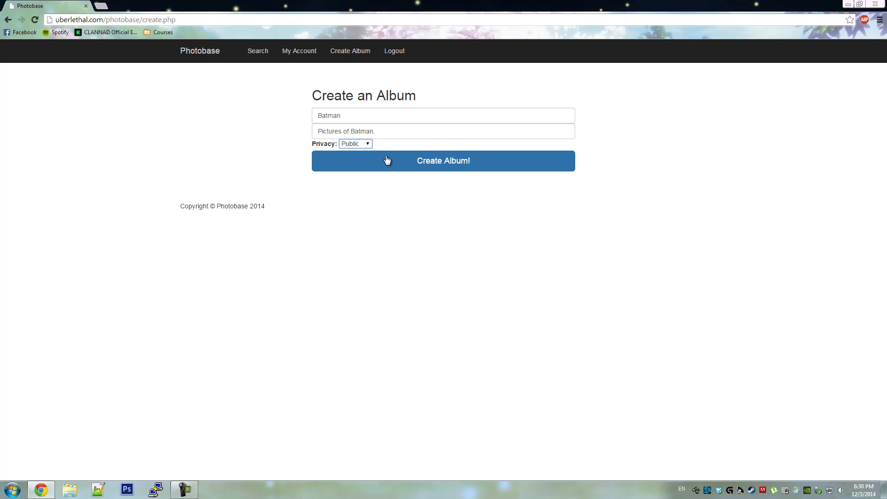
{"action": "left_click", "coordinate": [428, 162]}
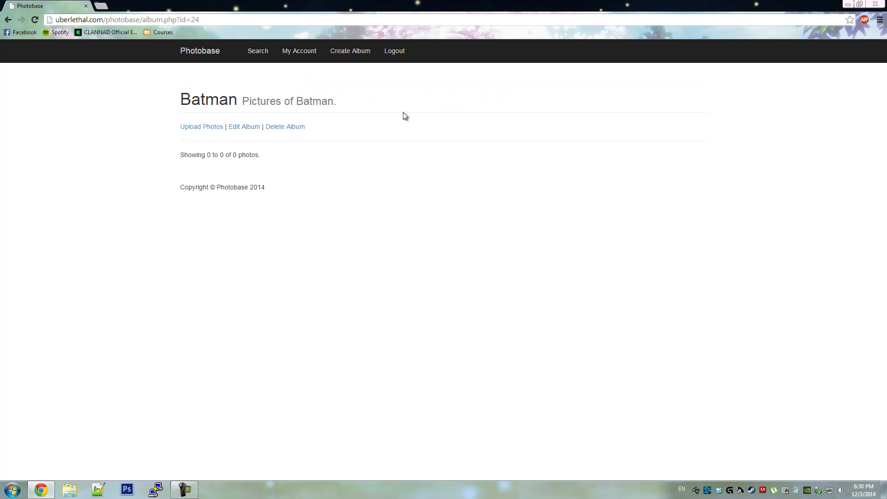
- Upload the arkham origins image and two other Batman images to the Batman album
{"action": "left_click", "coordinate": [198, 131]}
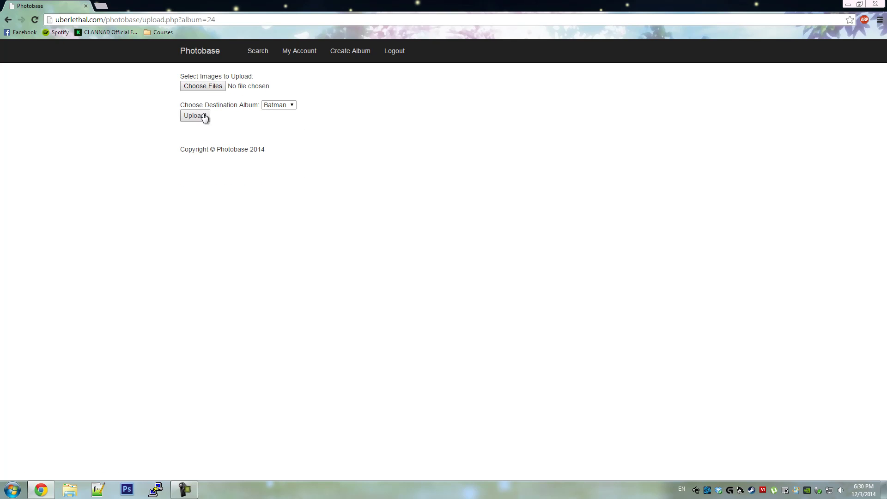
{"action": "left_click", "coordinate": [206, 87]}
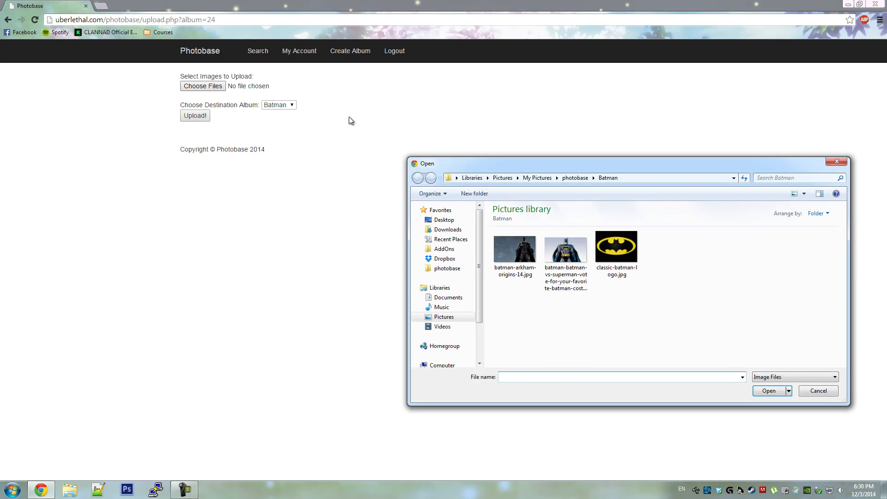
{"action": "left_click", "coordinate": [515, 249]}
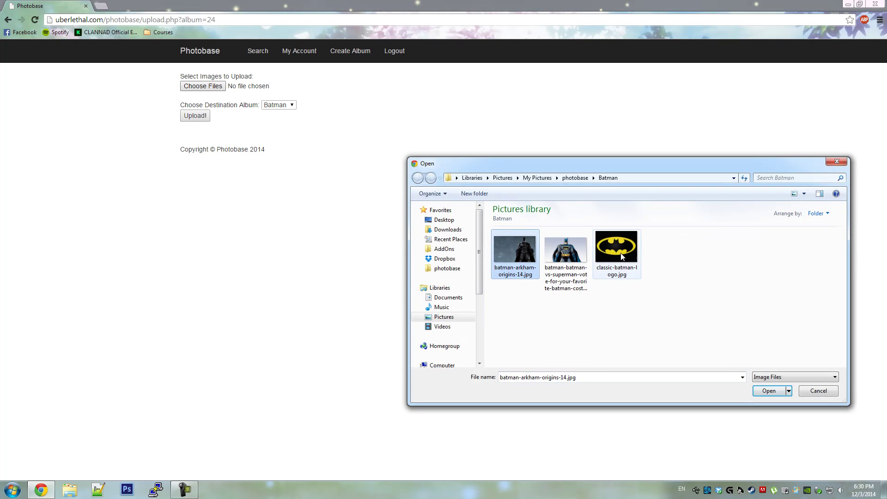
{"action": "left_click", "coordinate": [620, 253], "text": "shift"}
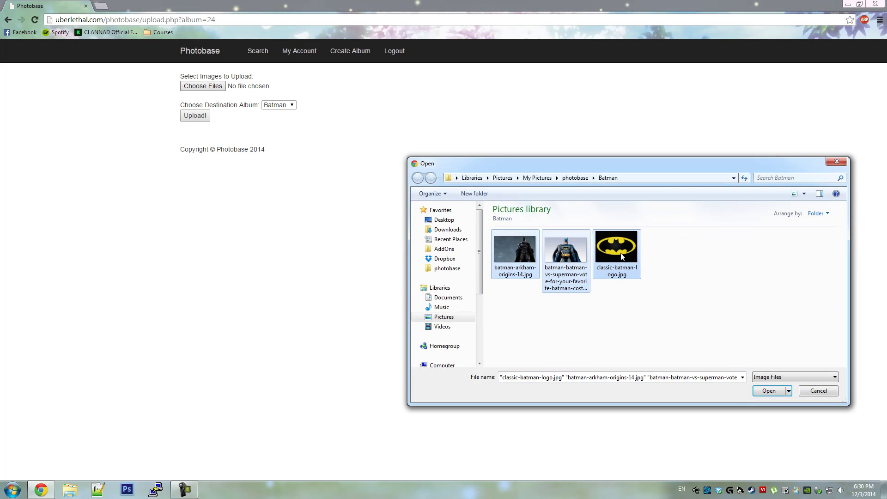
{"action": "left_click", "coordinate": [762, 391]}
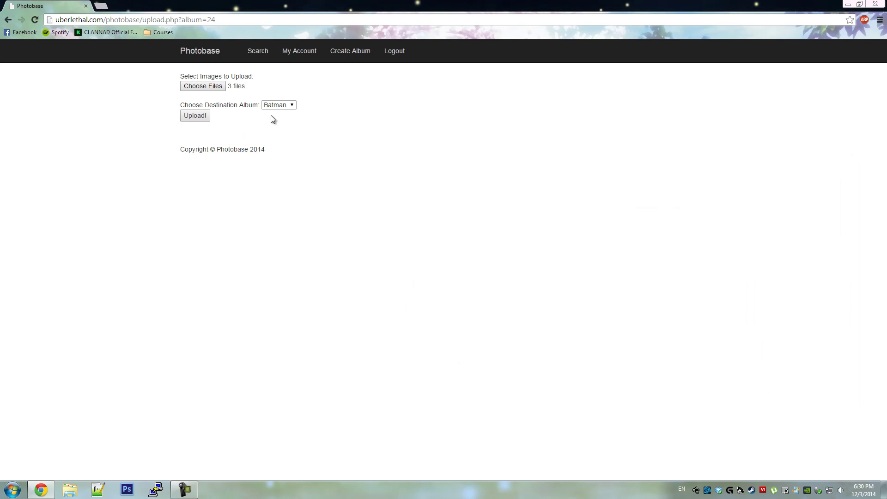
{"action": "left_click", "coordinate": [285, 105]}
{"action": "left_click", "coordinate": [286, 114]}
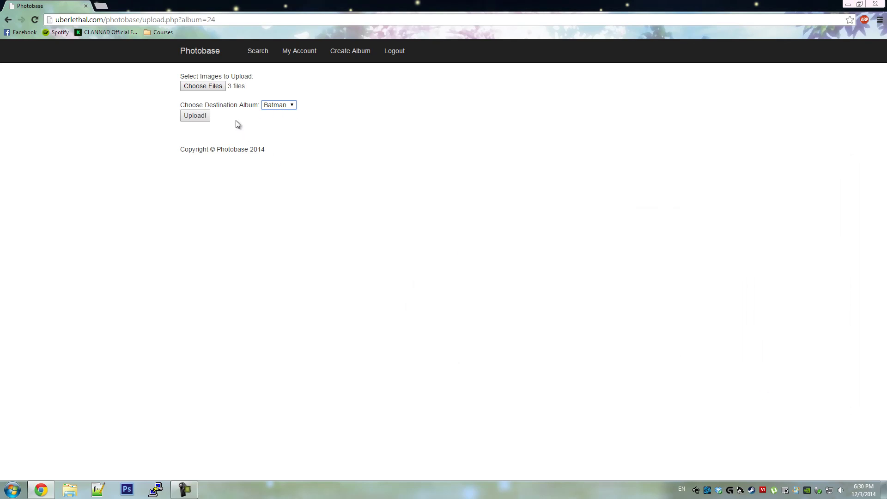
{"action": "left_click", "coordinate": [203, 118]}
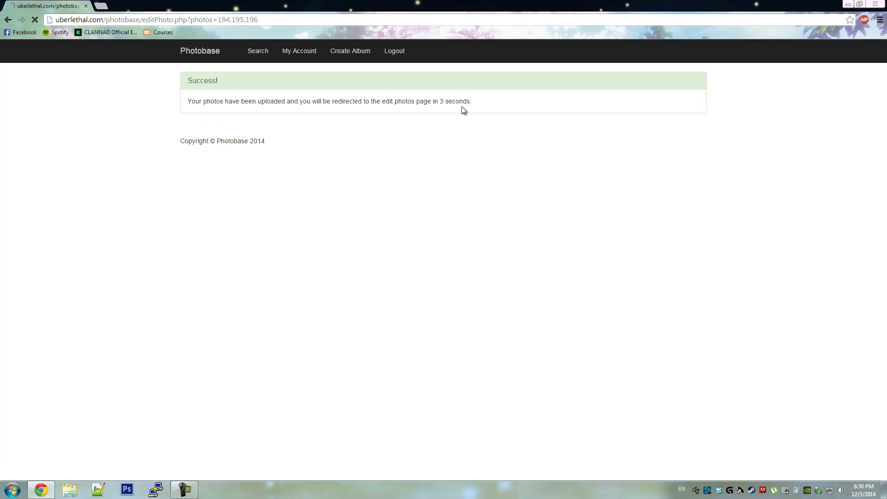
- Save the first photo as title 'Batman', caption 'Hero', tags 'batman, wallpaper', No Filter
{"action": "left_click", "coordinate": [384, 182]}
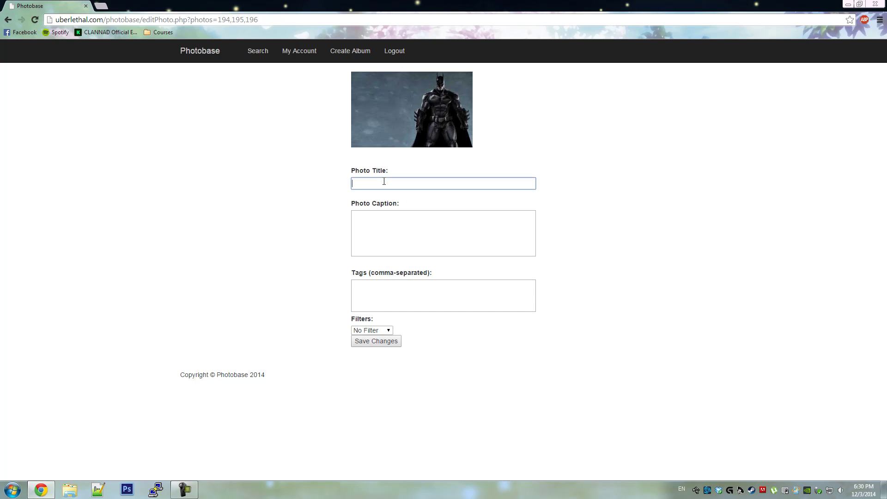
{"action": "type", "text": "Batman"}
{"action": "key", "text": "Tab"}
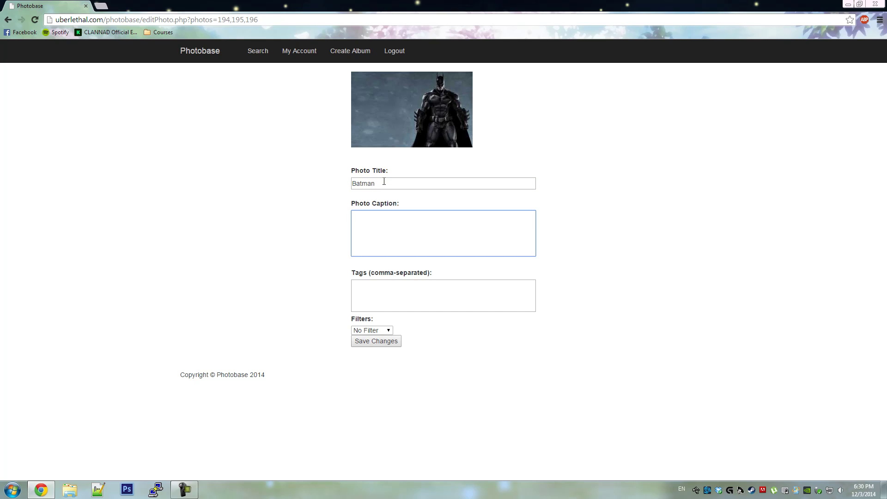
{"action": "type", "text": "Hero"}
{"action": "key", "text": "Tab"}
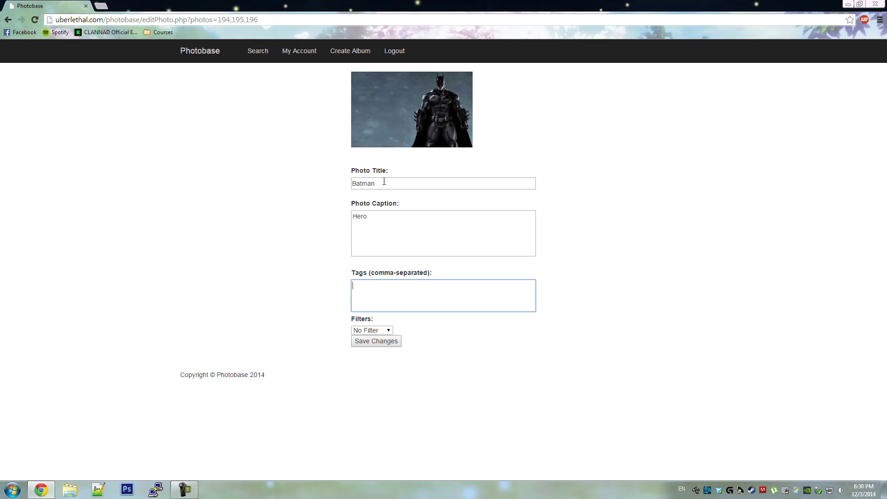
{"action": "type", "text": "batman, wallpaper"}
{"action": "left_click", "coordinate": [378, 333]}
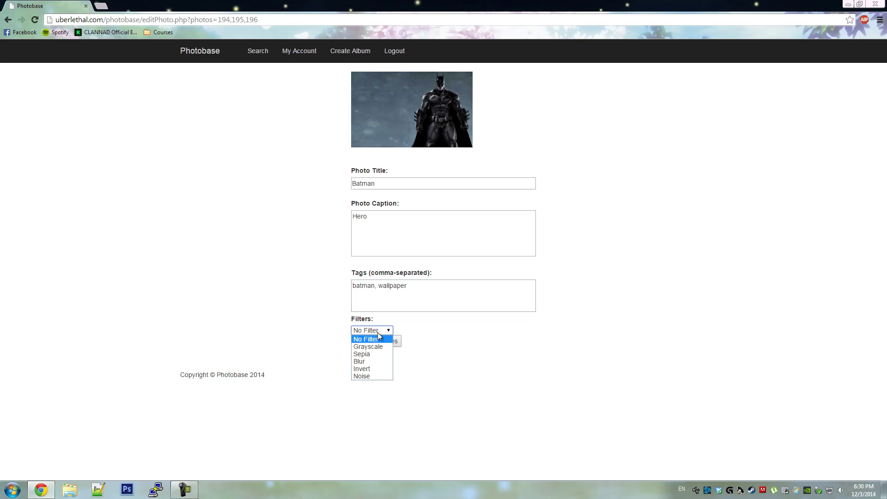
{"action": "left_click", "coordinate": [418, 321]}
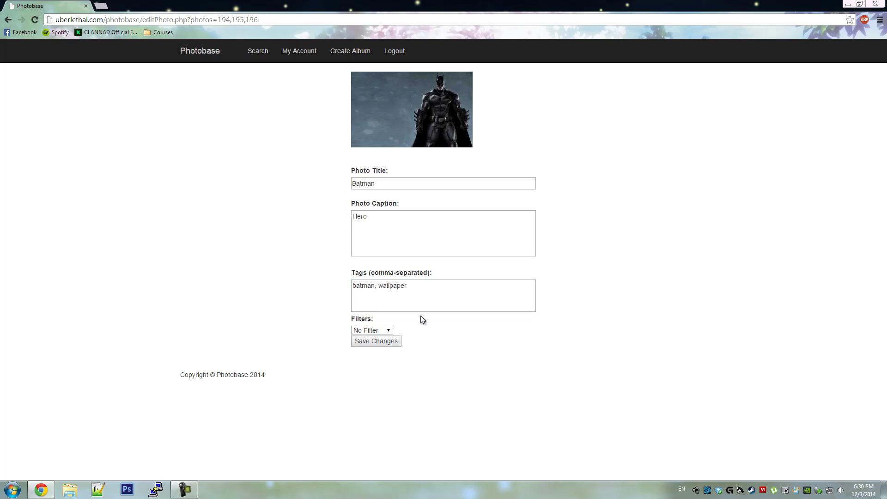
{"action": "left_click", "coordinate": [381, 342]}
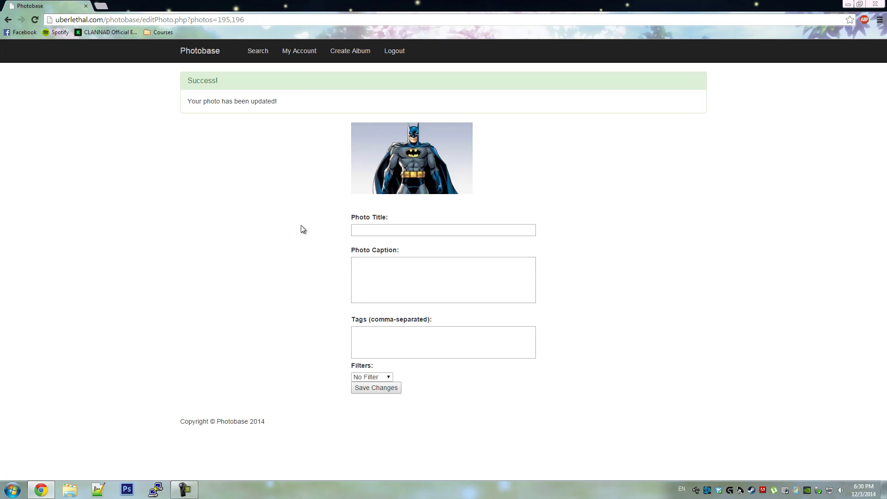
- Title the second photo 'Batman #2' with caption 'hero' and tags 'batman, cartoon'
{"action": "left_click", "coordinate": [371, 232]}
{"action": "type", "text": "Batman #2"}
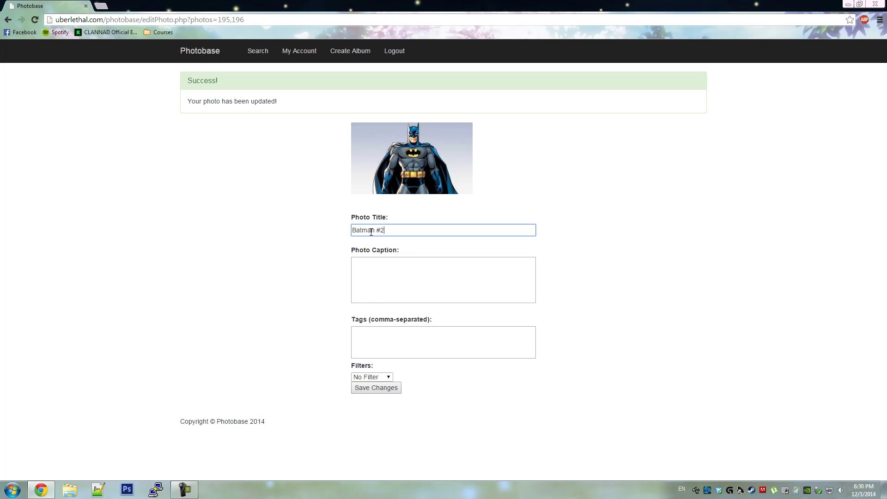
{"action": "key", "text": "Tab"}
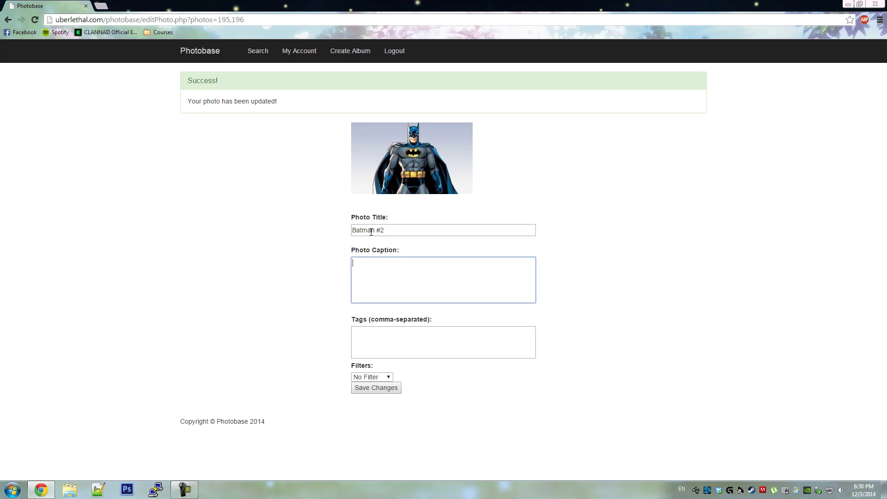
{"action": "type", "text": "hero"}
{"action": "key", "text": "Tab"}
{"action": "type", "text": "batma"}
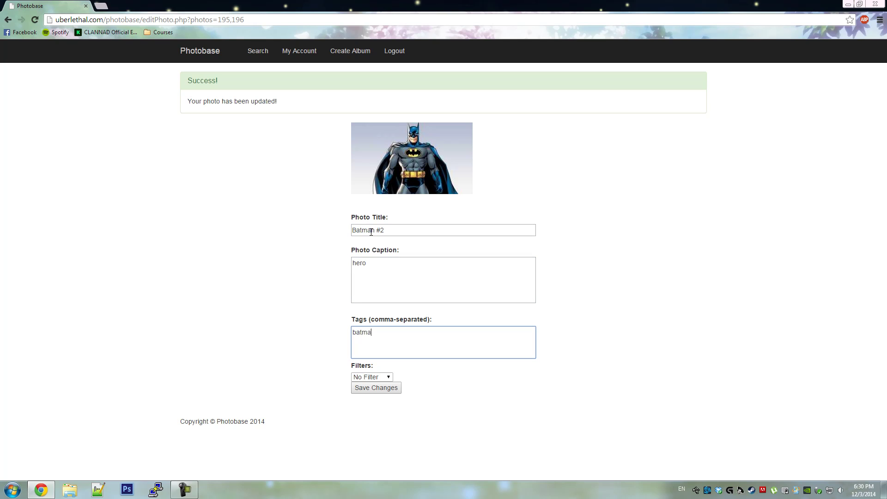
{"action": "type", "text": "n, wallpap"}
{"action": "key", "text": "ctrl+shift+Left"}
{"action": "type", "text": "cartoon"}
- Save Batman #2, then save the logo photo as 'Batman logo', caption 'A logo of batman.', tags 'batman, logo'
{"action": "left_click", "coordinate": [378, 388]}
{"action": "left_click", "coordinate": [387, 246]}
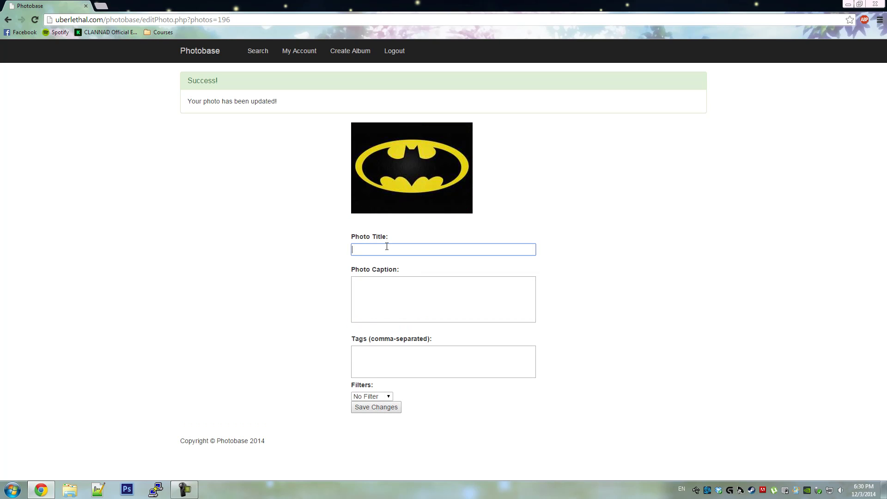
{"action": "type", "text": "Batman logo"}
{"action": "key", "text": "Tab"}
{"action": "type", "text": "A logo"}
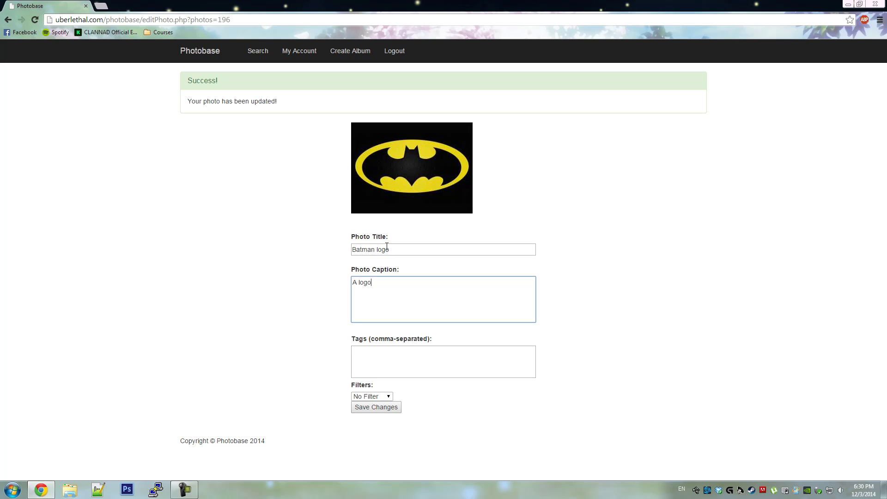
{"action": "type", "text": " of batman."}
{"action": "key", "text": "Tab"}
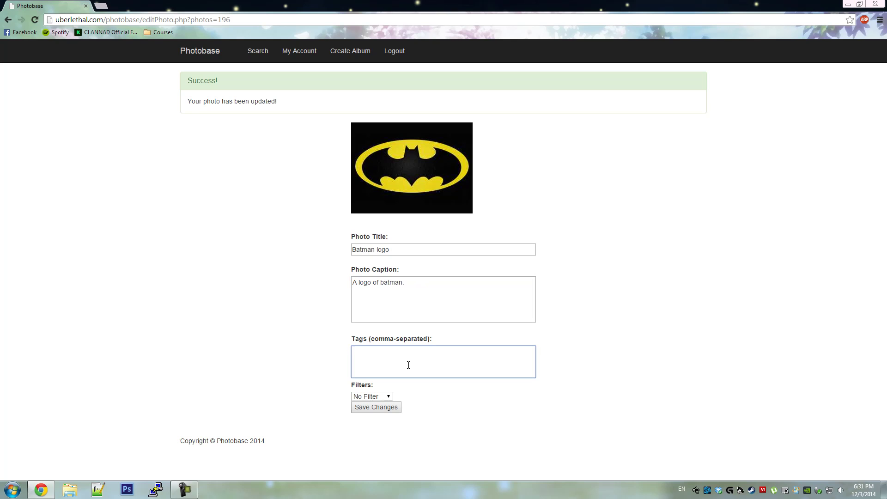
{"action": "type", "text": "batman, logo"}
{"action": "left_click", "coordinate": [386, 408]}
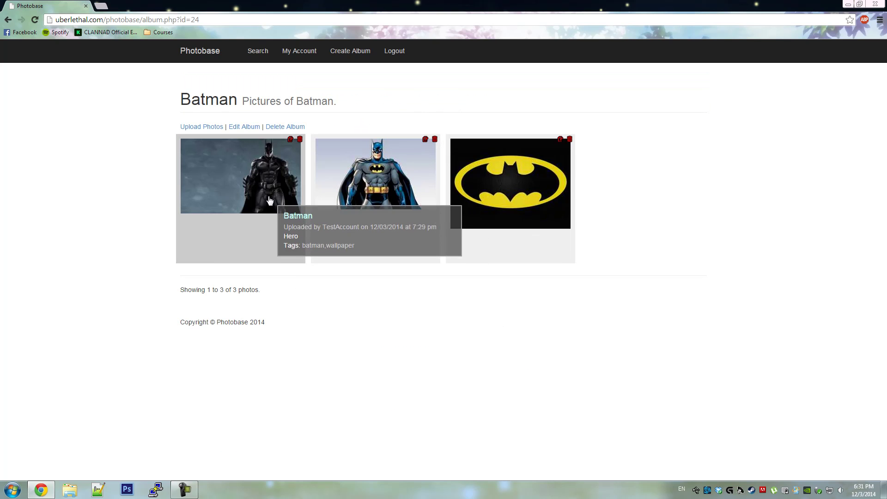
{"action": "mouse_move", "coordinate": [371, 186]}
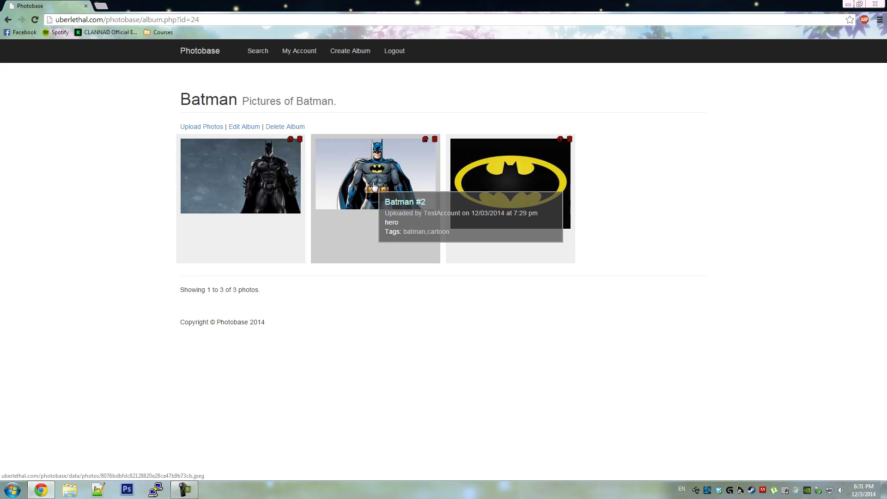
{"action": "mouse_move", "coordinate": [517, 188]}
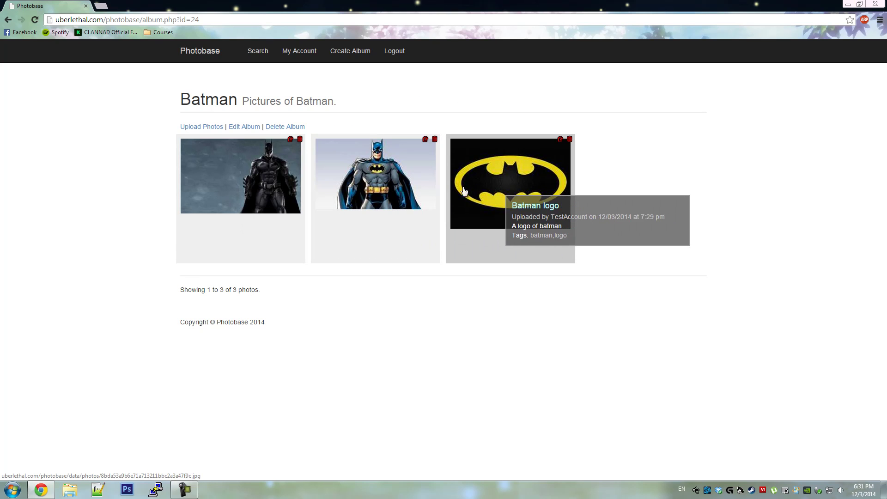
{"action": "left_click", "coordinate": [244, 176]}
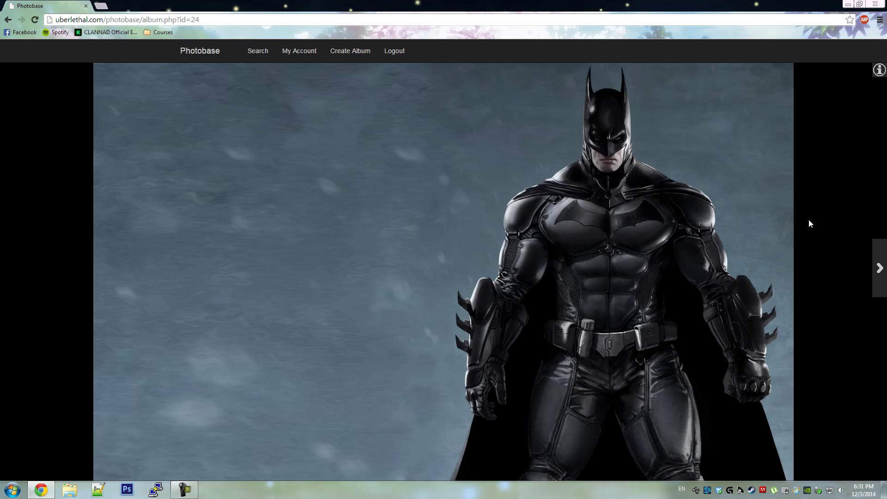
{"action": "left_click", "coordinate": [879, 267]}
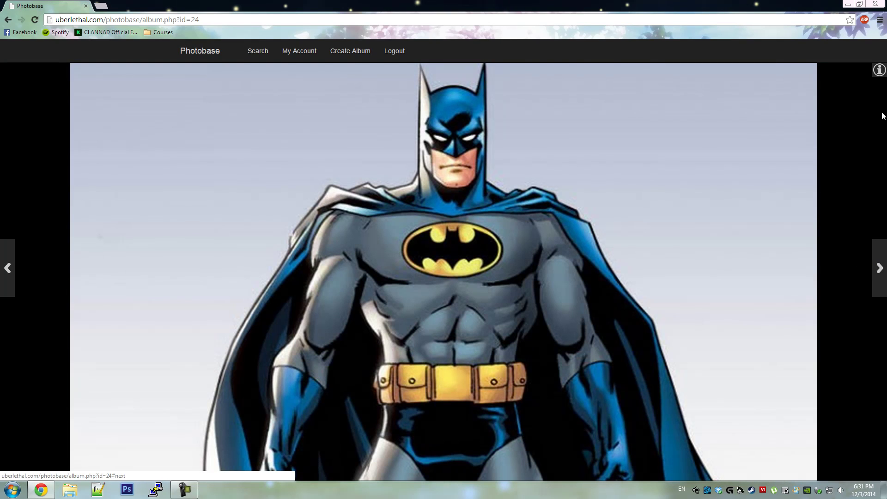
{"action": "mouse_move", "coordinate": [878, 76]}
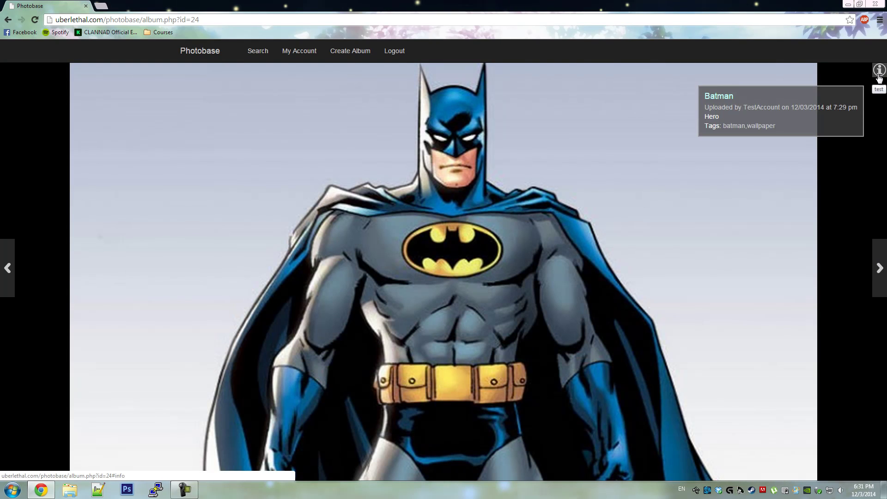
{"action": "left_click", "coordinate": [879, 254]}
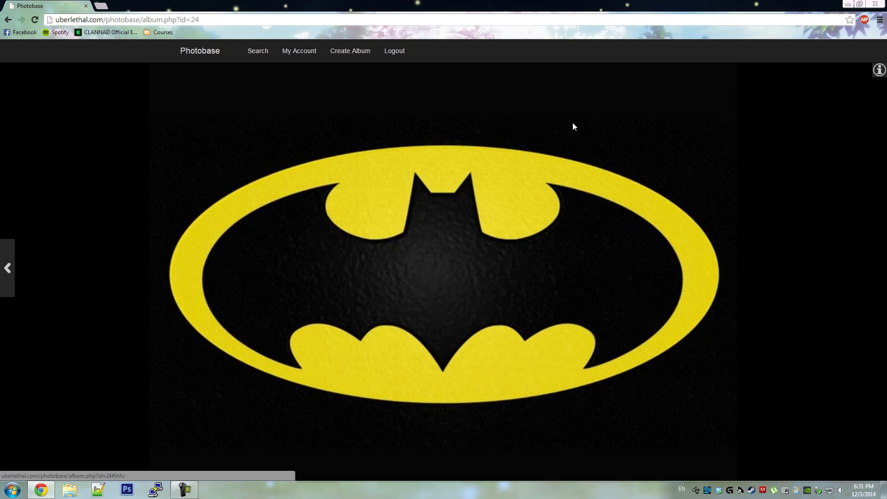
- Close the photo viewer and create private album 'Superman' described 'An album of superman.'
{"action": "left_click", "coordinate": [138, 185]}
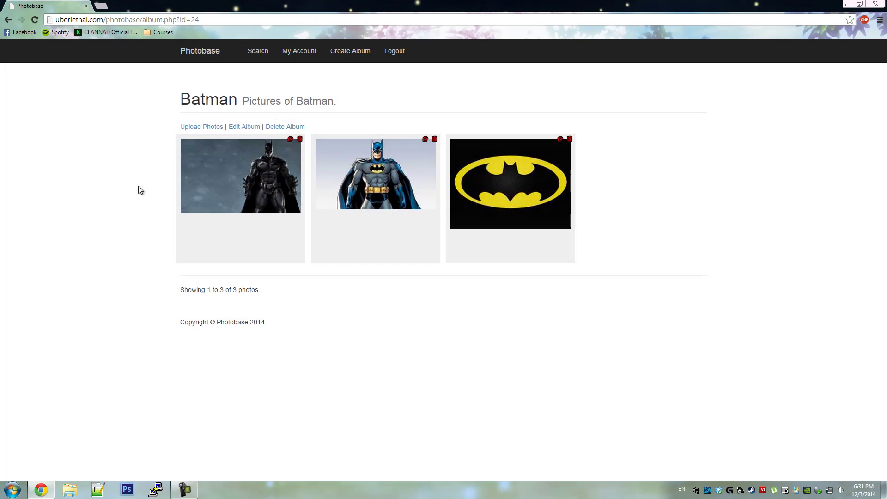
{"action": "left_click", "coordinate": [343, 62]}
{"action": "left_click", "coordinate": [359, 119]}
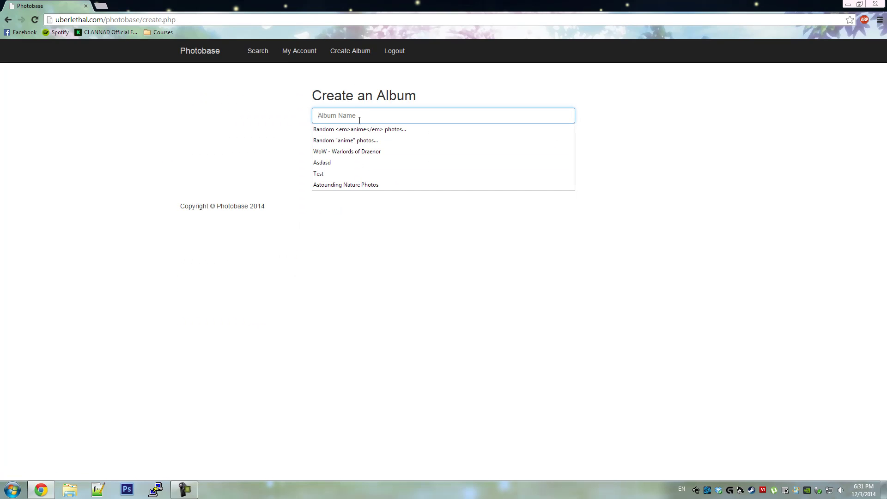
{"action": "type", "text": "Superman"}
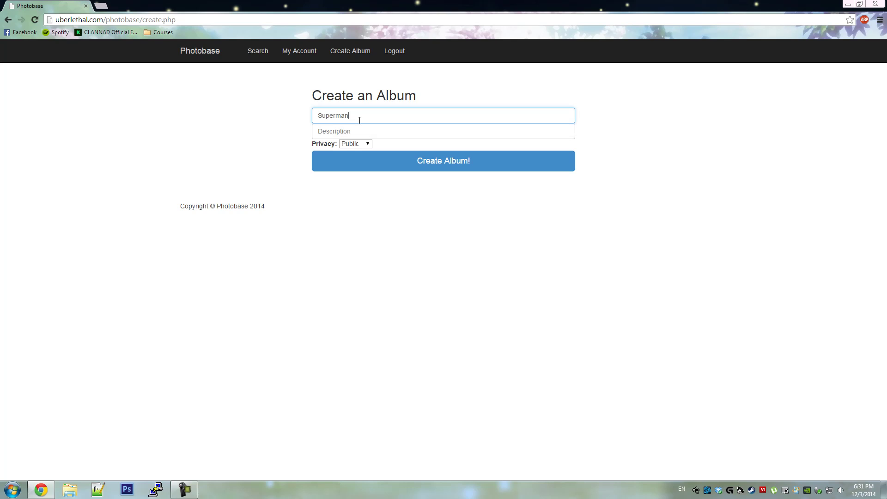
{"action": "key", "text": "Tab"}
{"action": "type", "text": "An al"}
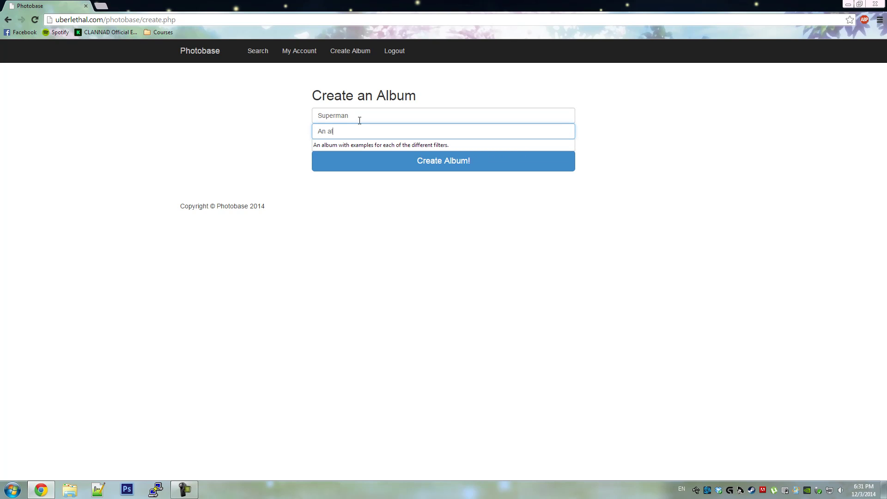
{"action": "type", "text": "bum of superman."}
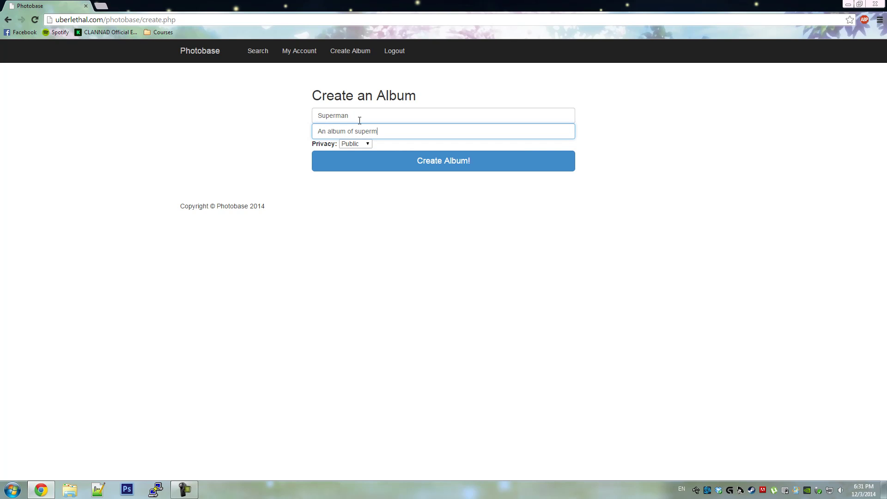
{"action": "left_click", "coordinate": [353, 144]}
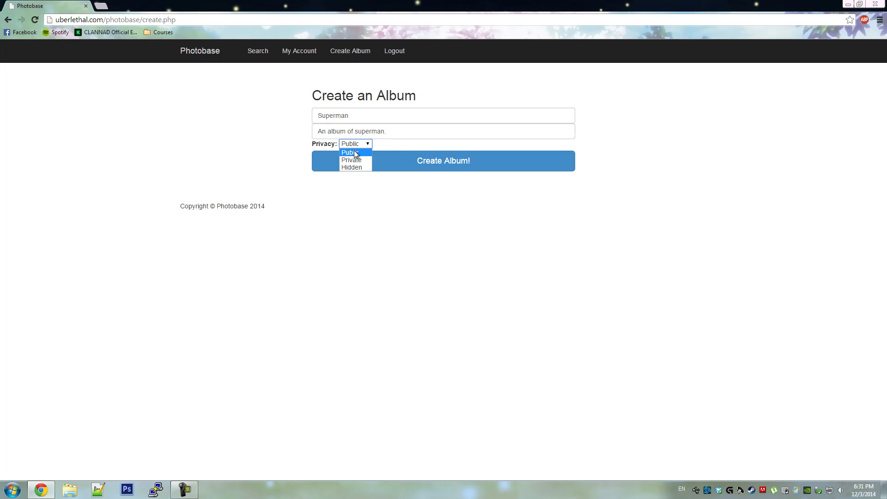
{"action": "left_click", "coordinate": [355, 165]}
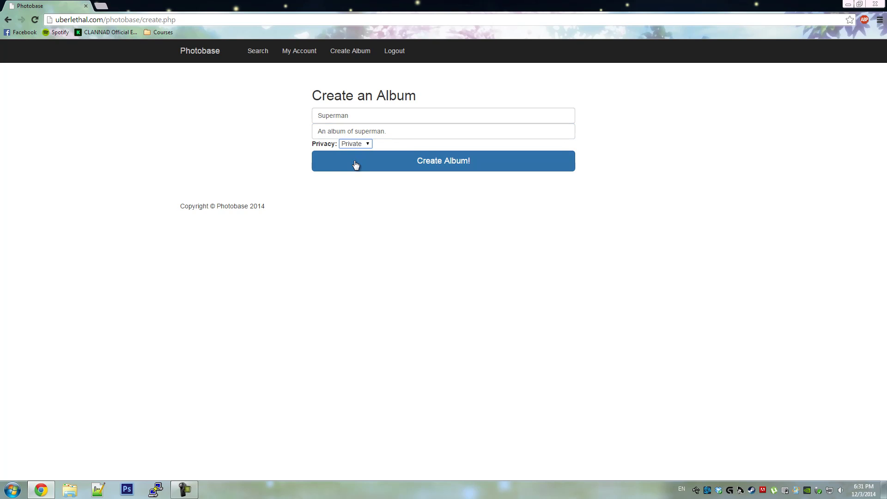
{"action": "left_click", "coordinate": [430, 163]}
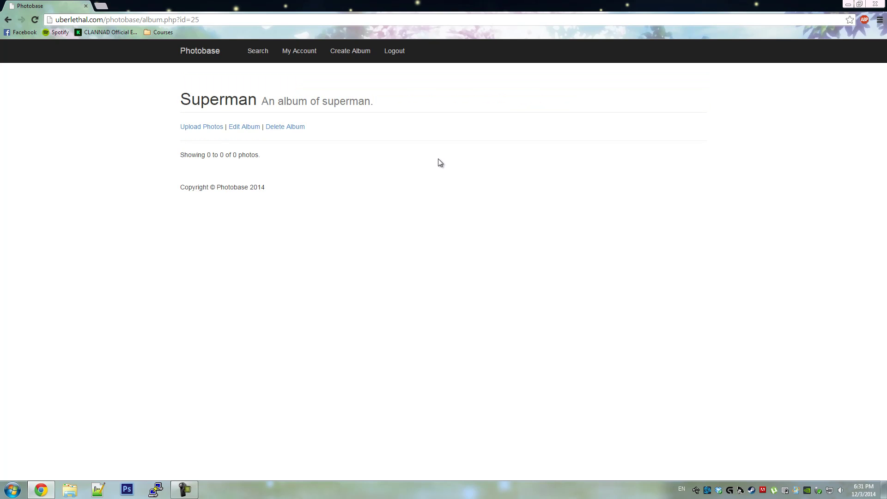
- Upload all three images from the Superman folder into the Superman album
{"action": "left_click", "coordinate": [201, 131]}
{"action": "left_click", "coordinate": [206, 89]}
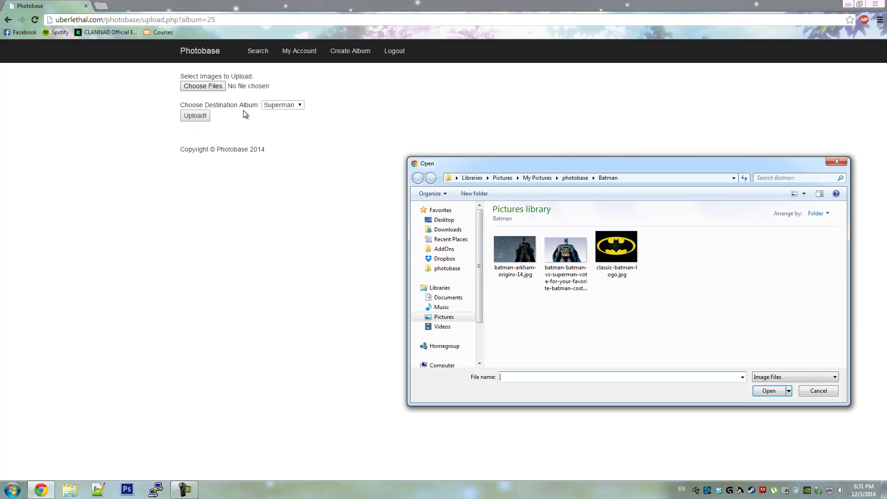
{"action": "left_click", "coordinate": [575, 178]}
{"action": "left_click", "coordinate": [577, 248]}
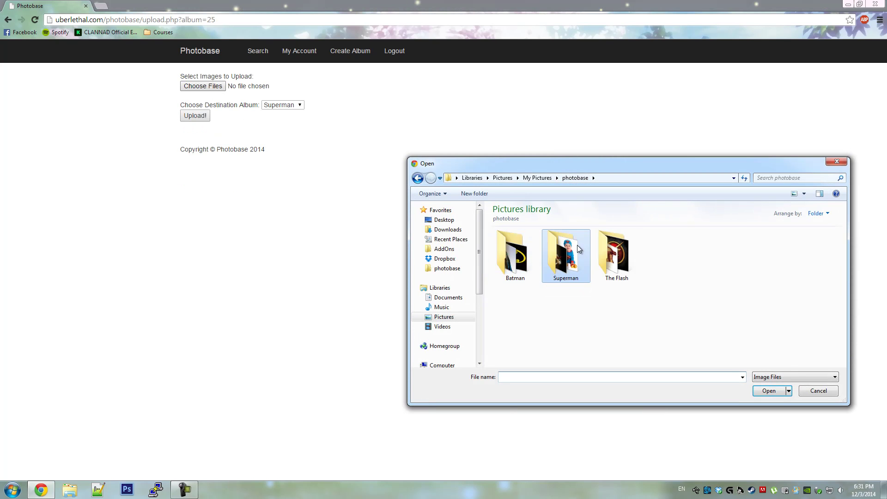
{"action": "double_click", "coordinate": [579, 249]}
{"action": "left_click", "coordinate": [526, 267]}
{"action": "left_click", "coordinate": [605, 258], "text": "shift"}
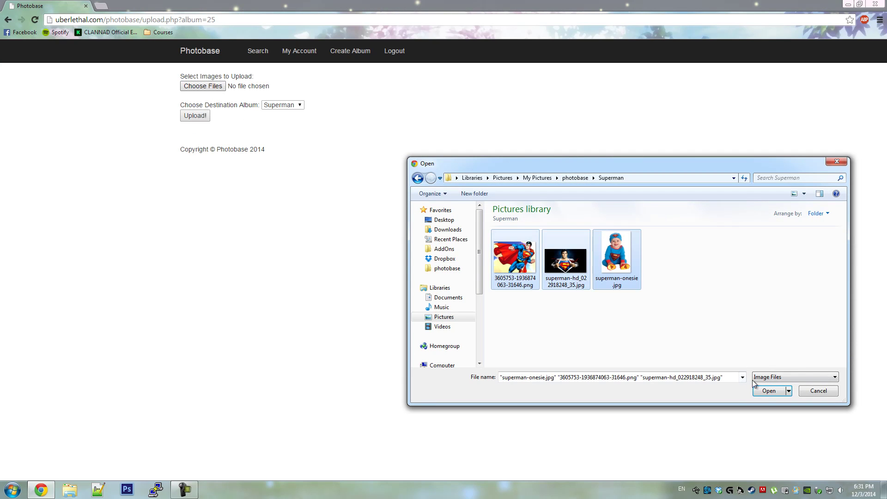
{"action": "left_click", "coordinate": [766, 390]}
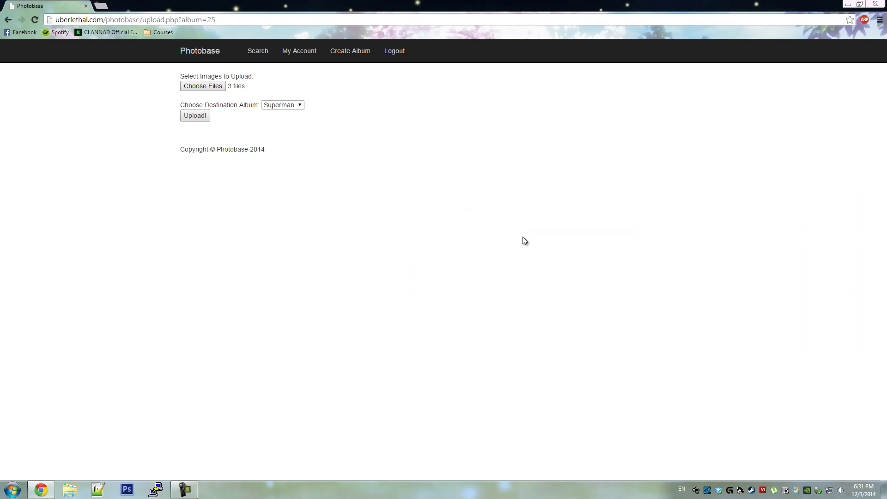
{"action": "left_click", "coordinate": [270, 106]}
{"action": "left_click", "coordinate": [198, 118]}
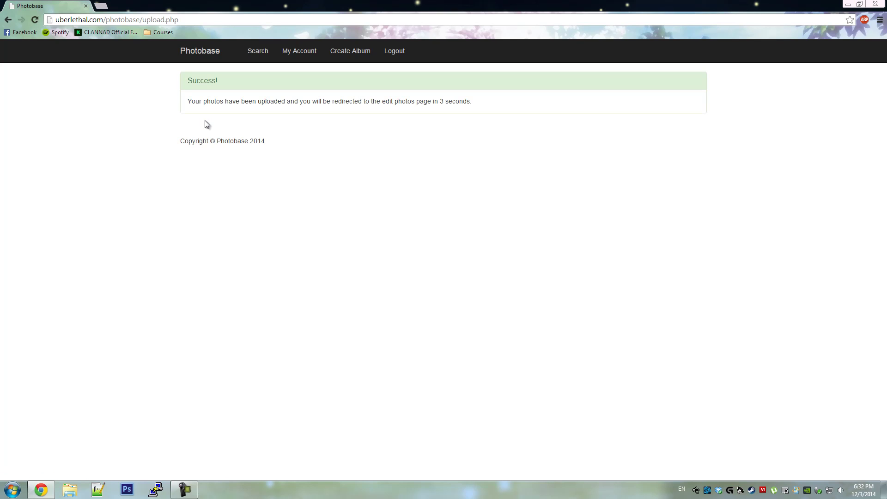
- Save the first photo as 'Superman', caption 'another hero', tags 'superman, hero, cool'
{"action": "left_click", "coordinate": [399, 205]}
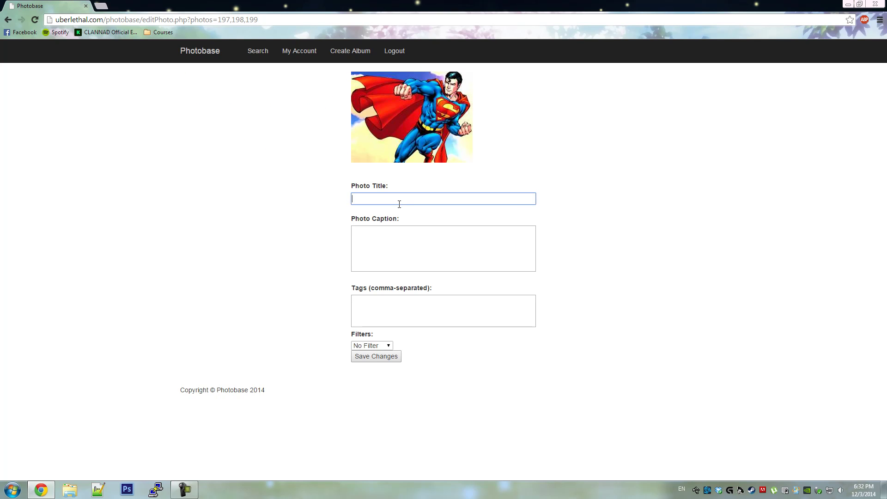
{"action": "type", "text": "Superman"}
{"action": "key", "text": "Tab"}
{"action": "type", "text": "a"}
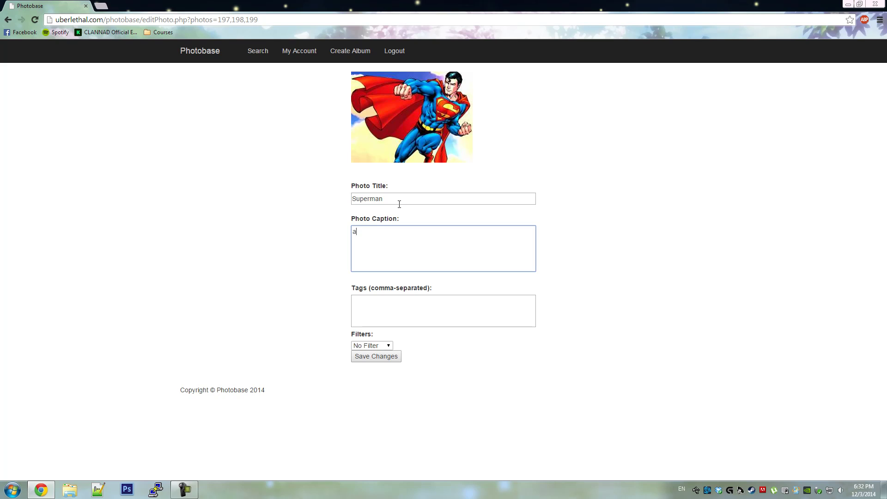
{"action": "type", "text": "nother hero"}
{"action": "key", "text": "Tab"}
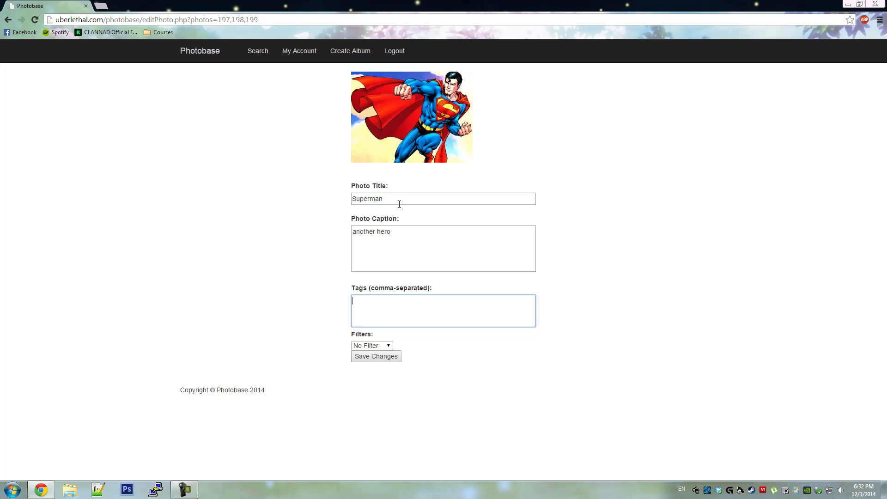
{"action": "type", "text": "superman, hero, cool"}
{"action": "left_click", "coordinate": [386, 360]}
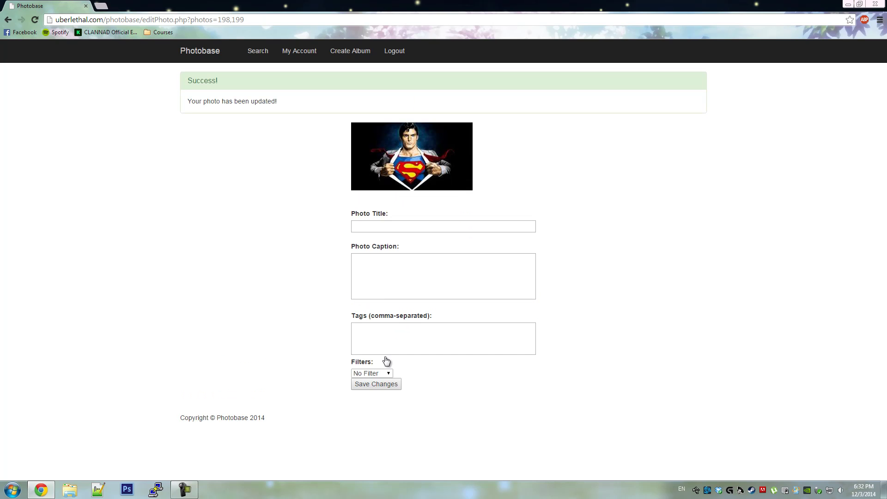
- Save the second photo as 'Superman #2', caption 'Another hero', tags 'superman, shirt'
{"action": "left_click", "coordinate": [372, 228]}
{"action": "type", "text": "Superm"}
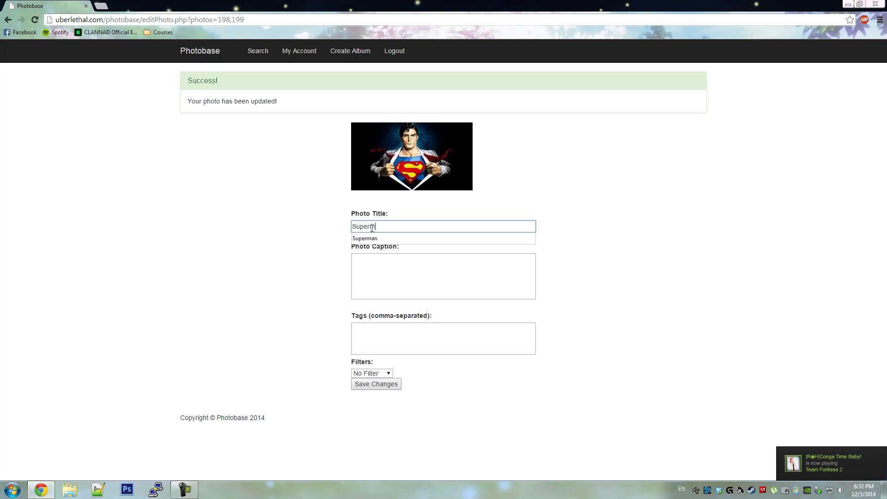
{"action": "type", "text": "an #2"}
{"action": "key", "text": "Tab"}
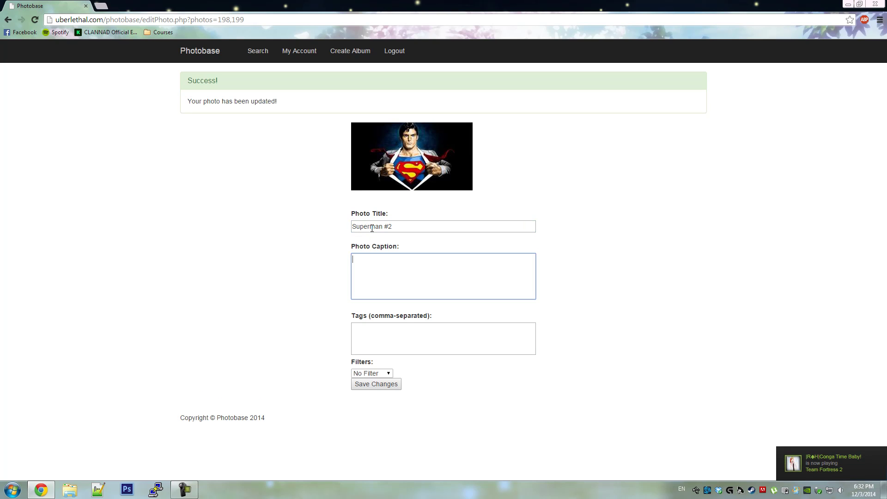
{"action": "type", "text": "Another hero"}
{"action": "key", "text": "Tab"}
{"action": "type", "text": "superman, "}
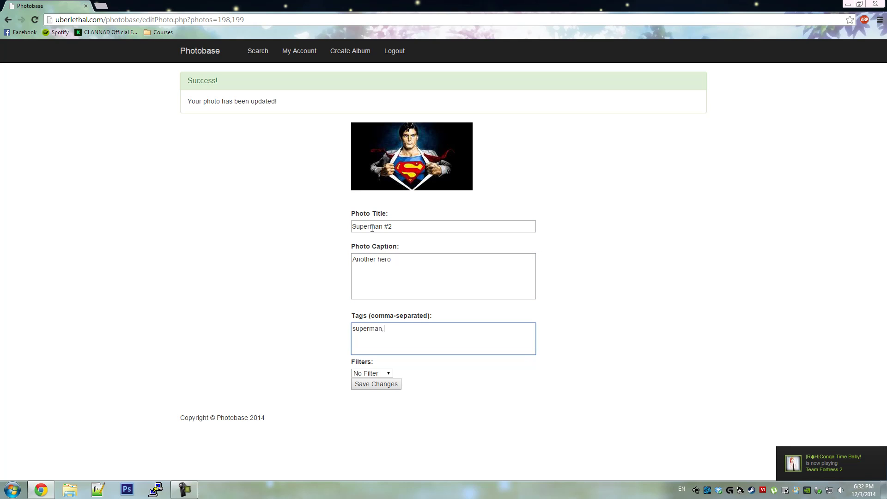
{"action": "type", "text": "shirt"}
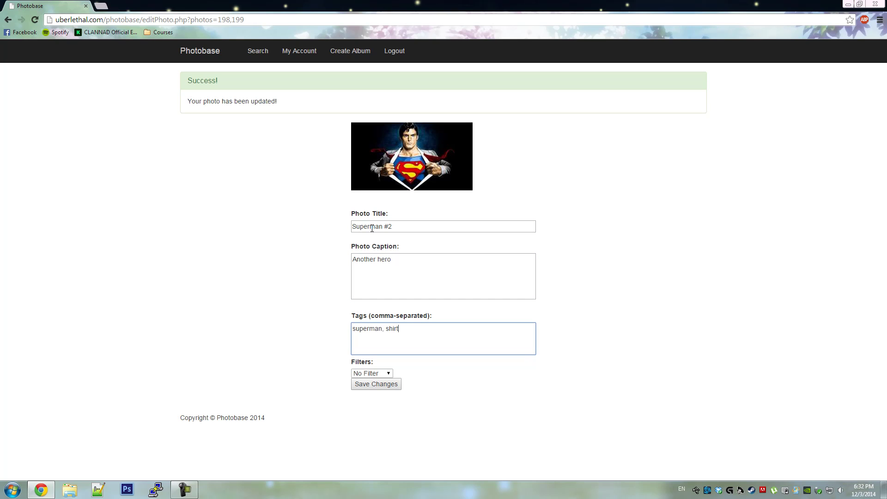
{"action": "left_click", "coordinate": [390, 373]}
{"action": "left_click", "coordinate": [390, 390]}
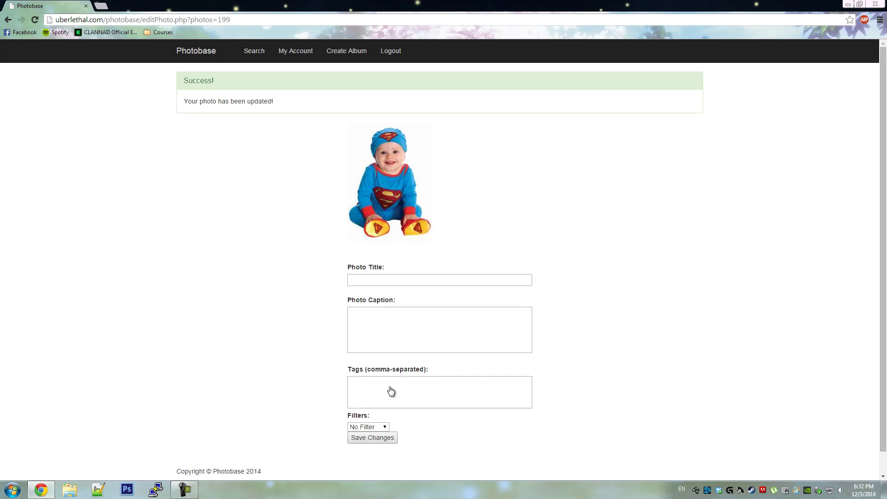
- Save the third photo as 'Superman Baby', caption 'He is so cute', tags 'superman, baby, onesie'
{"action": "left_click", "coordinate": [383, 280]}
{"action": "type", "text": "Superman Baby"}
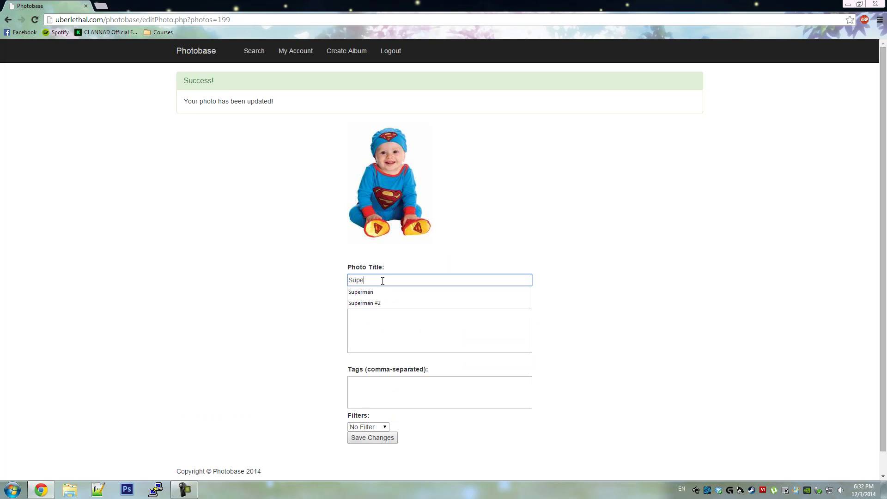
{"action": "key", "text": "Tab"}
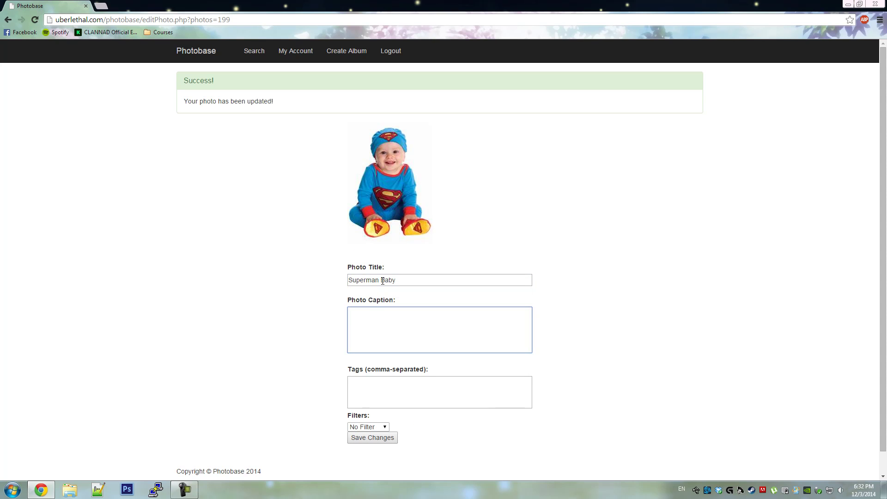
{"action": "type", "text": "He is so cute!"}
{"action": "key", "text": "Tab"}
{"action": "type", "text": "superman"}
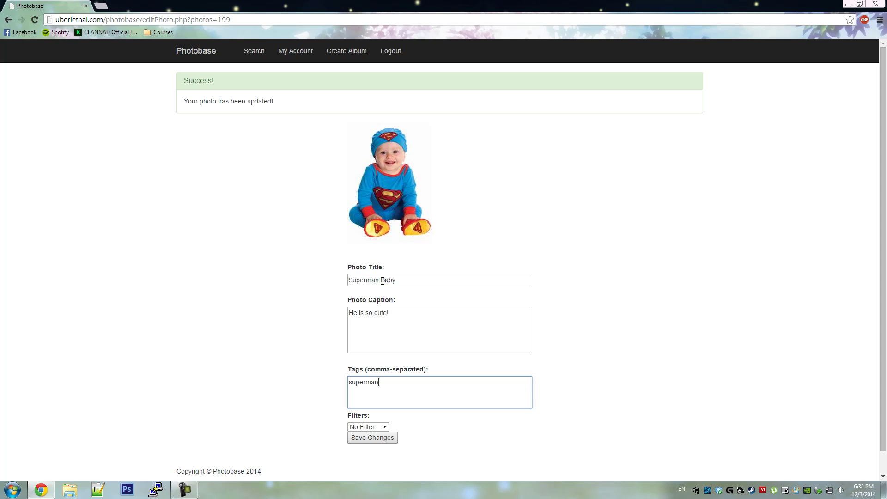
{"action": "type", "text": ", baby, onesie"}
{"action": "left_click", "coordinate": [372, 437]}
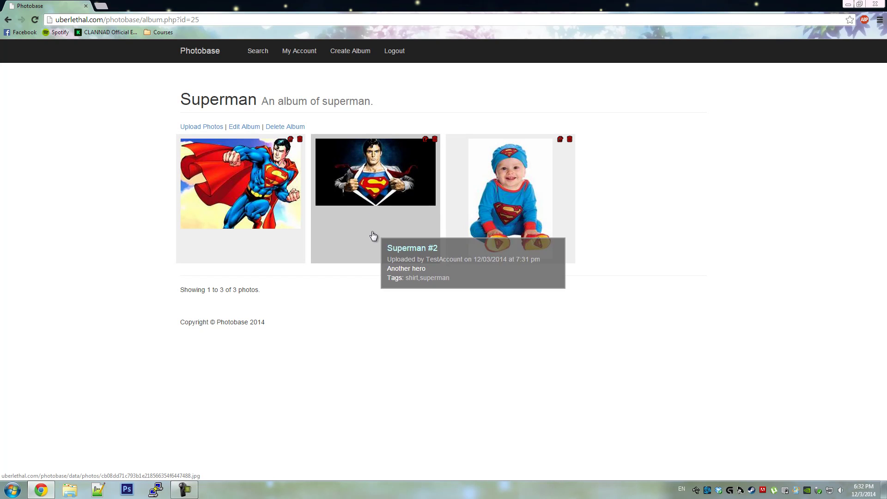
- Go to My Account to see the album list showing The Flash with 1 photo
{"action": "left_click", "coordinate": [301, 55]}
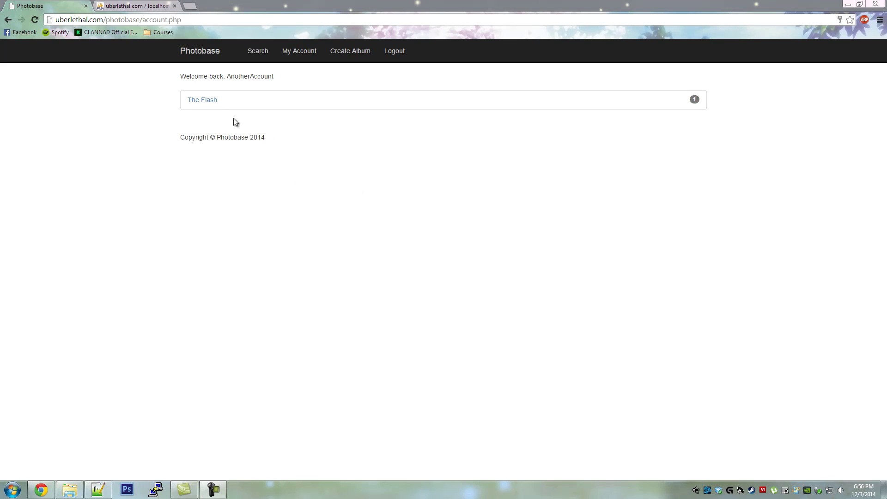
- Apply the Sepia filter to the Flash photo in The Flash album and save
{"action": "left_click", "coordinate": [206, 101]}
{"action": "mouse_move", "coordinate": [279, 154]}
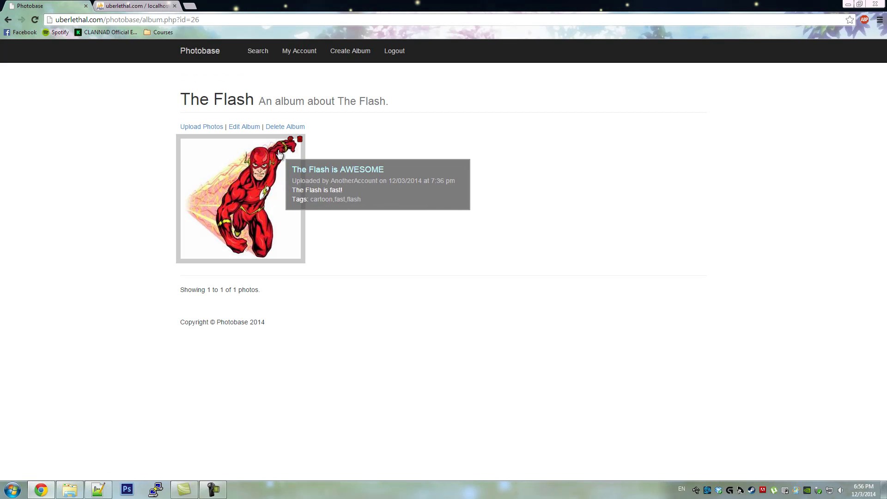
{"action": "left_click", "coordinate": [291, 139]}
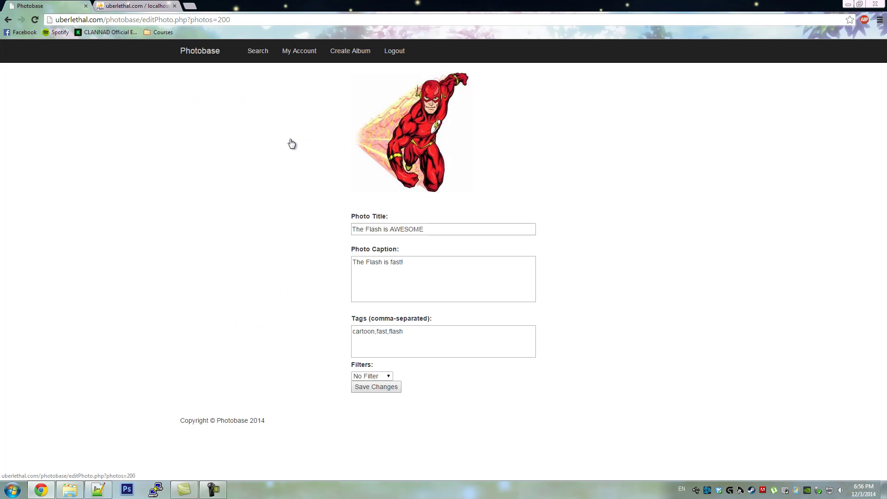
{"action": "left_click", "coordinate": [388, 378]}
{"action": "left_click", "coordinate": [368, 398]}
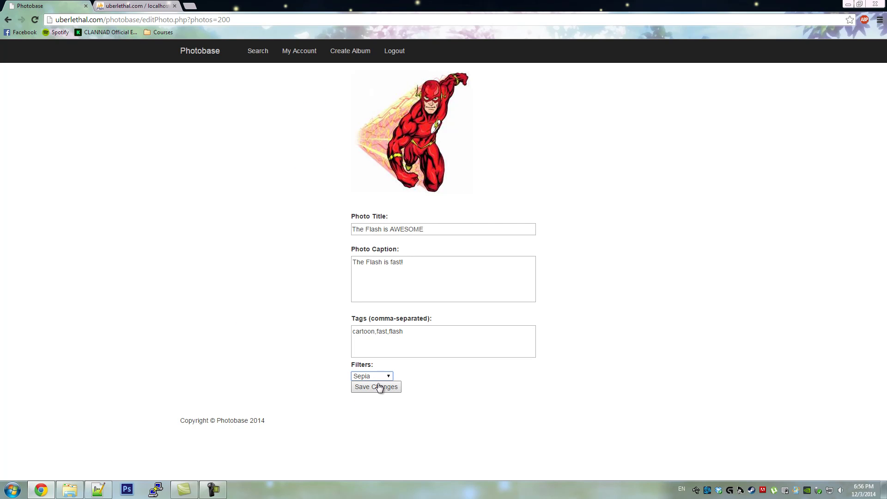
{"action": "left_click", "coordinate": [379, 387]}
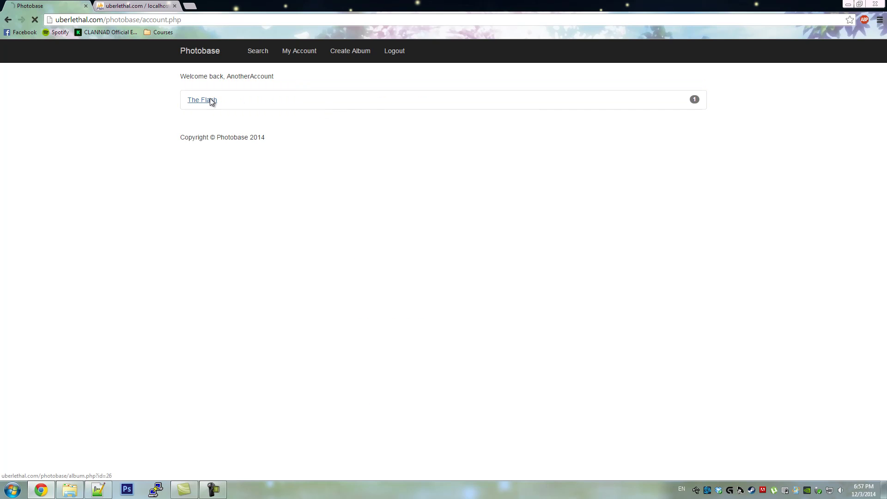
- Reopen The Flash album and view the sepia-toned photo enlarged
{"action": "left_click", "coordinate": [210, 98]}
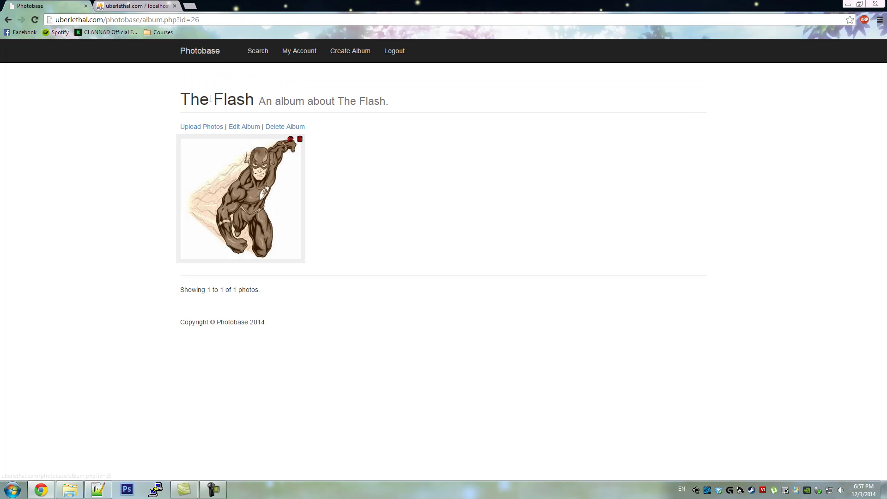
{"action": "left_click", "coordinate": [261, 173]}
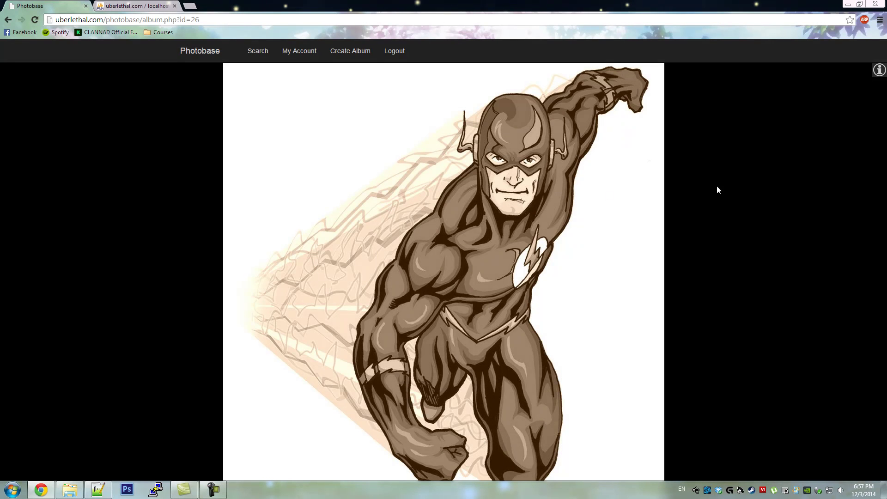
{"action": "left_click", "coordinate": [727, 186]}
{"action": "mouse_move", "coordinate": [288, 159]}
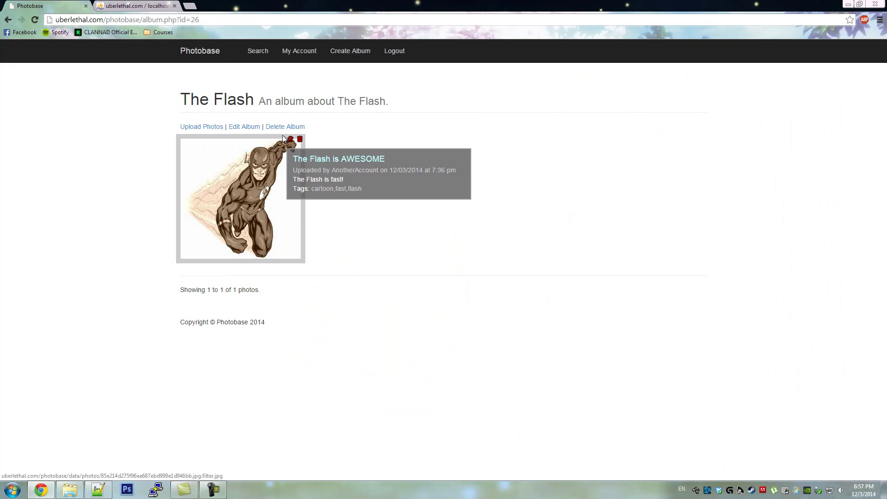
- Set the Flash photo's filter back to No Filter and save the change
{"action": "left_click", "coordinate": [290, 139]}
{"action": "left_click", "coordinate": [389, 376]}
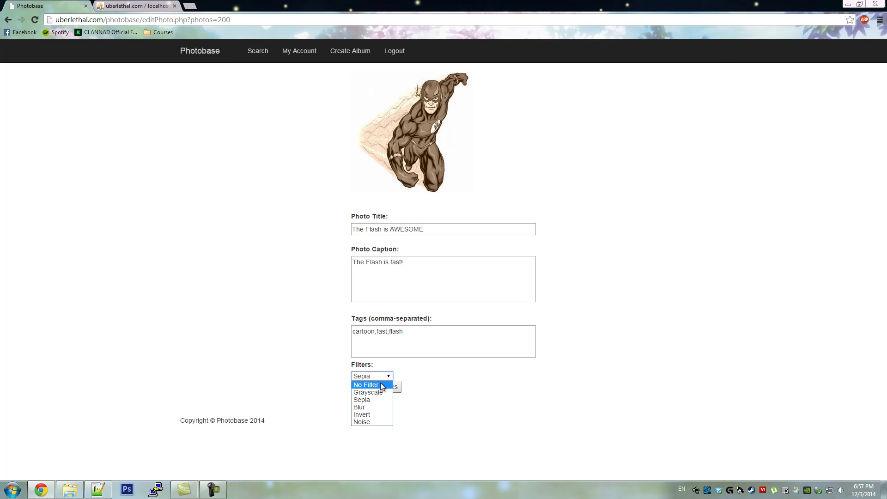
{"action": "left_click", "coordinate": [380, 383]}
{"action": "left_click", "coordinate": [381, 390]}
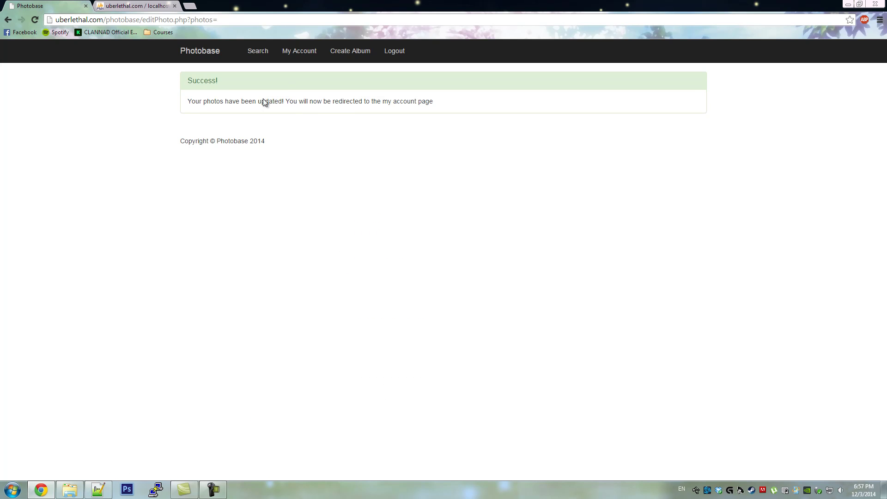
- Check the full-colour photo enlarged, then go to the Browse & Search Photos page
{"action": "left_click", "coordinate": [236, 180]}
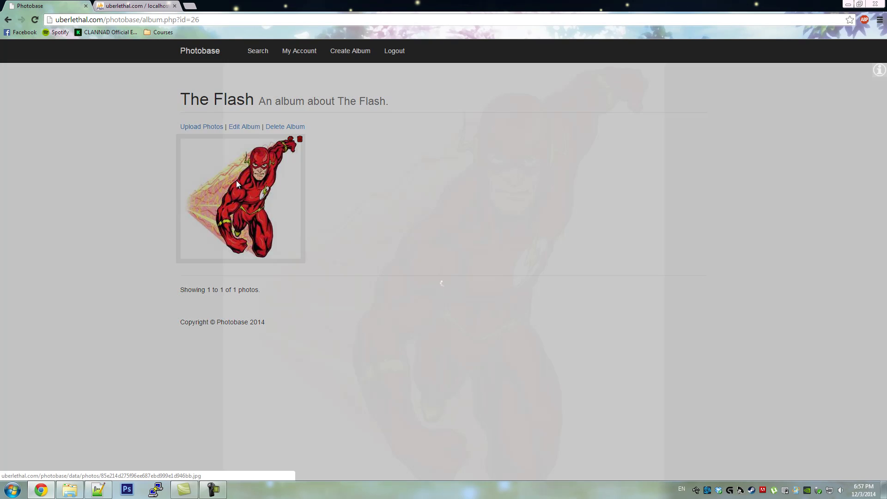
{"action": "left_click", "coordinate": [123, 194]}
{"action": "left_click", "coordinate": [258, 52]}
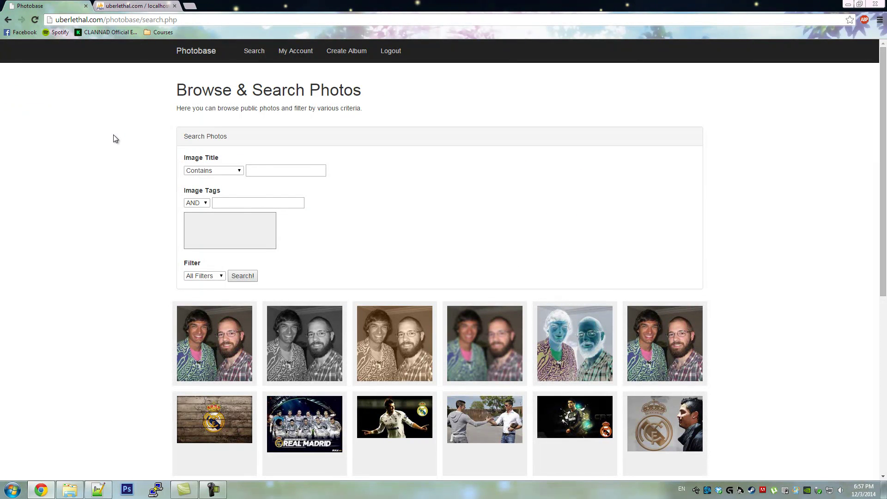
- Search photos by title 'batman', returning the 3 Batman photos
{"action": "scroll", "coordinate": [114, 135], "scroll_direction": "down", "scroll_amount": 1}
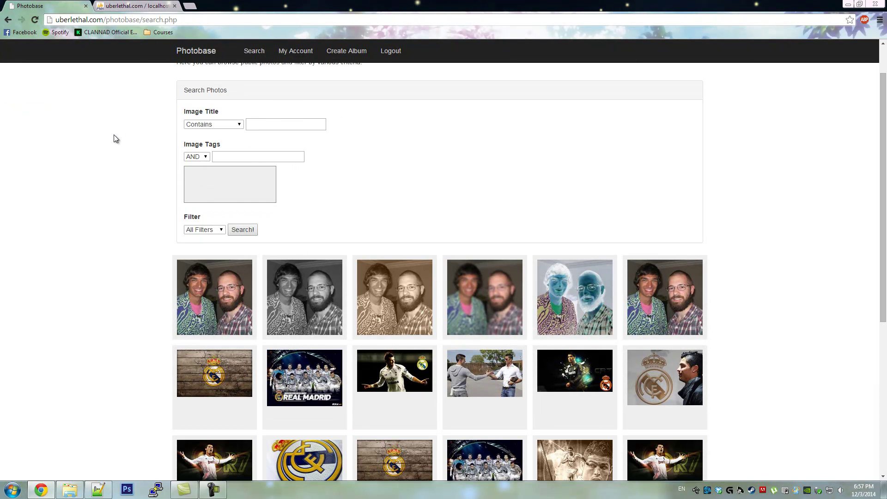
{"action": "scroll", "coordinate": [114, 134], "scroll_direction": "up", "scroll_amount": 1}
{"action": "left_click", "coordinate": [271, 171]}
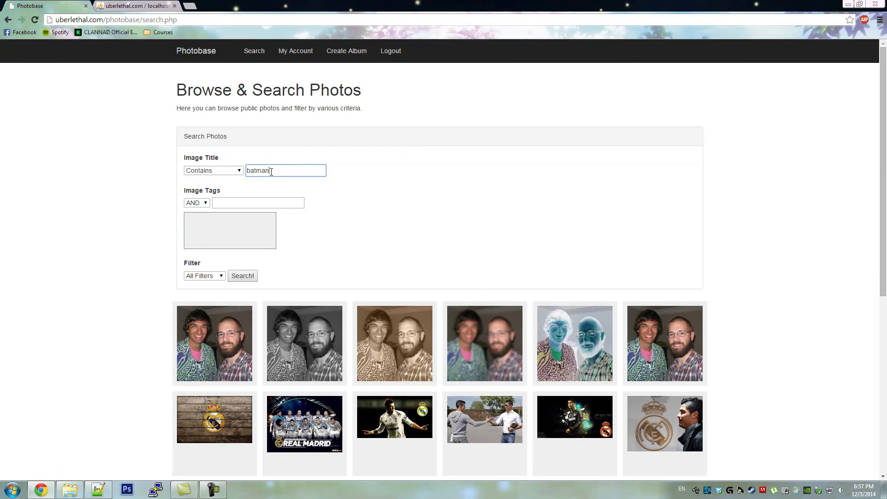
{"action": "type", "text": "batman"}
{"action": "left_click", "coordinate": [252, 275]}
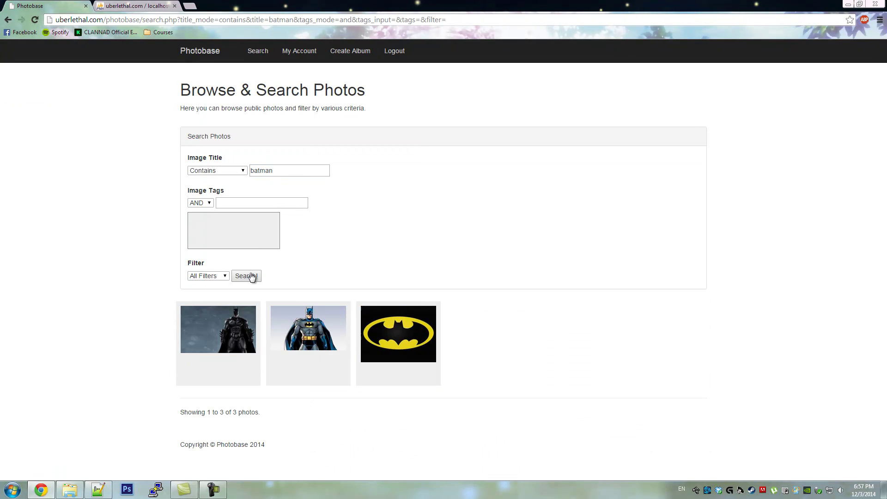
{"action": "mouse_move", "coordinate": [226, 327]}
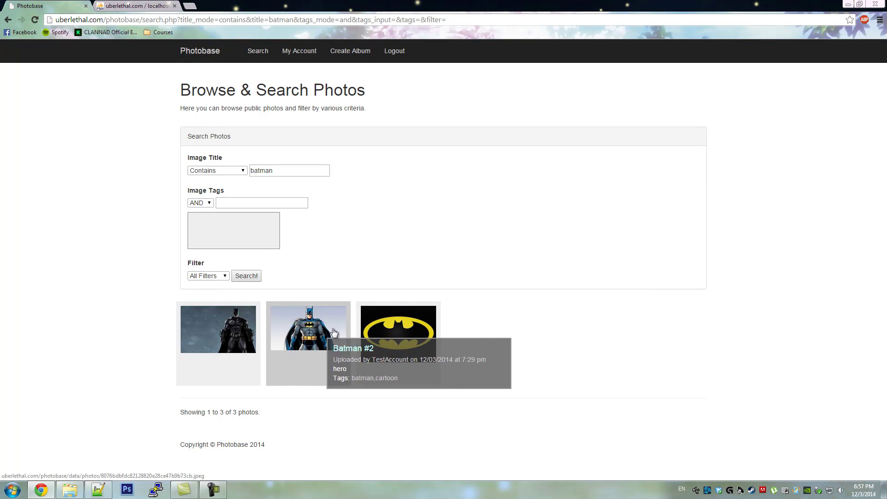
- Replace the title search term with 'superman' and search, finding 0 photos
{"action": "double_click", "coordinate": [270, 172]}
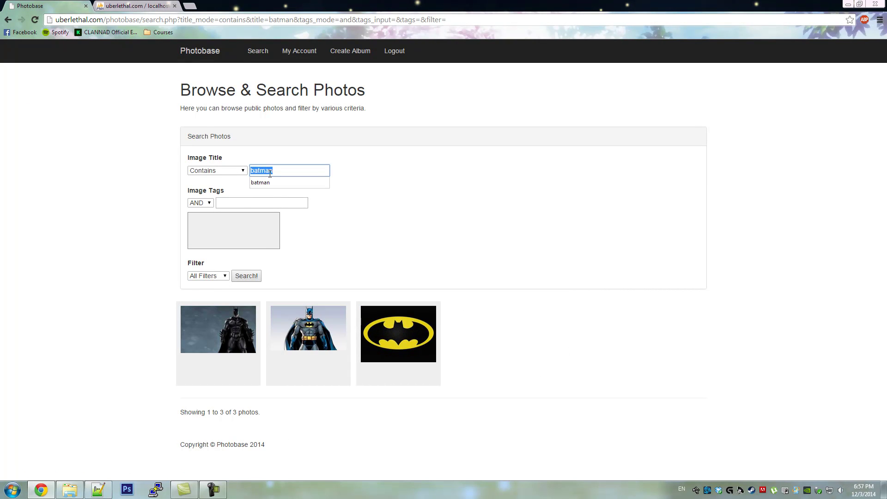
{"action": "type", "text": "super"}
{"action": "left_click", "coordinate": [256, 275]}
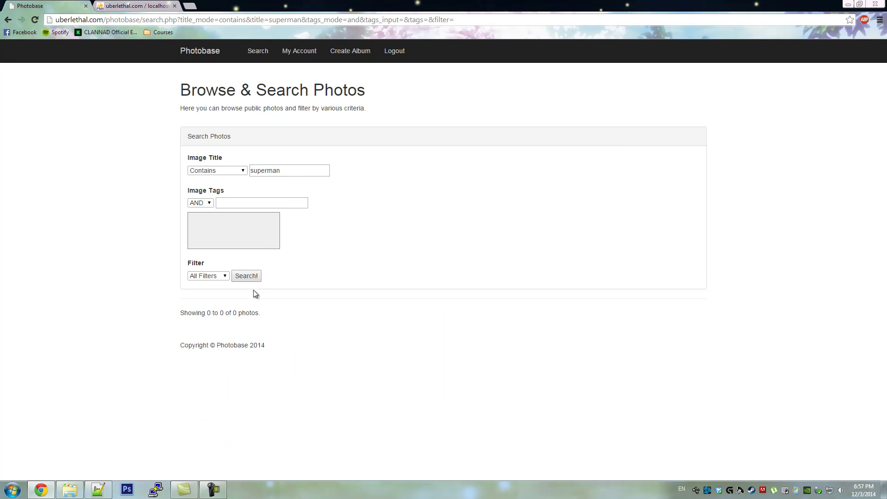
- Switch title matching to Exactly Matches and search for 'batman #2', finding 1 photo
{"action": "left_click", "coordinate": [241, 172]}
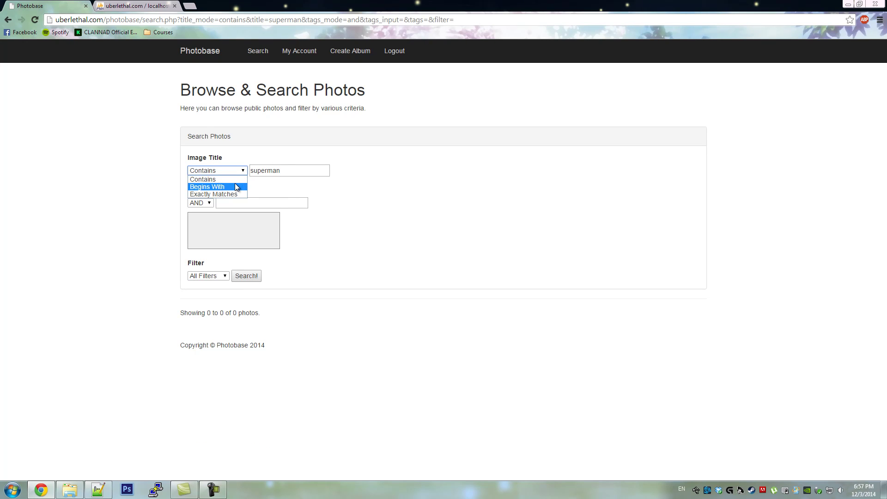
{"action": "left_click", "coordinate": [213, 194]}
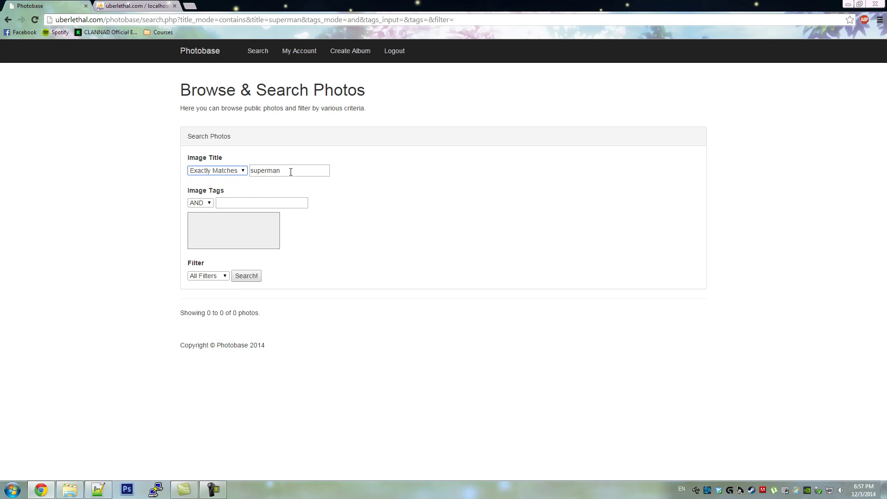
{"action": "key", "text": "Tab"}
{"action": "type", "text": "batman #"}
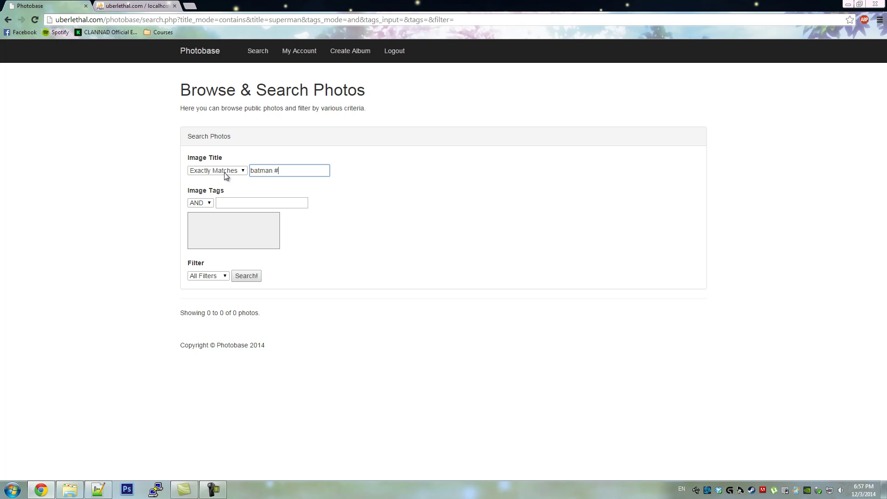
{"action": "left_click", "coordinate": [254, 277]}
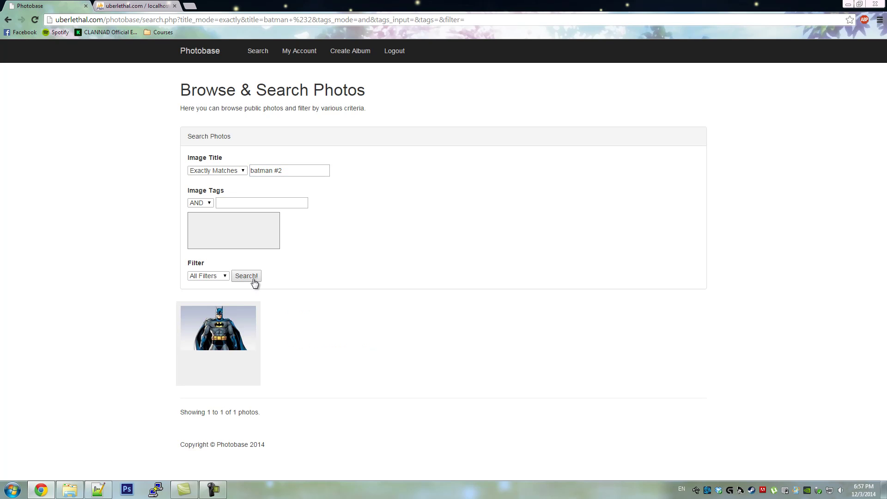
- Search photos by the tag batman, returning 3 photos
{"action": "mouse_move", "coordinate": [237, 329]}
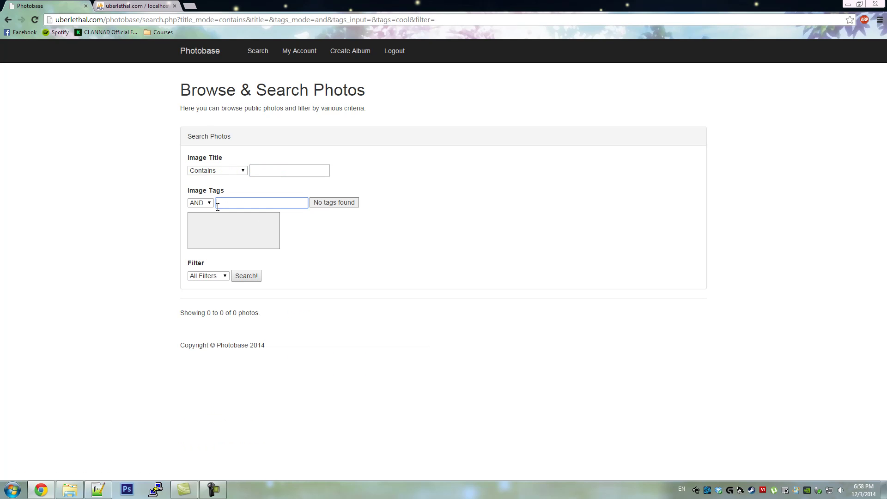
{"action": "type", "text": "bat"}
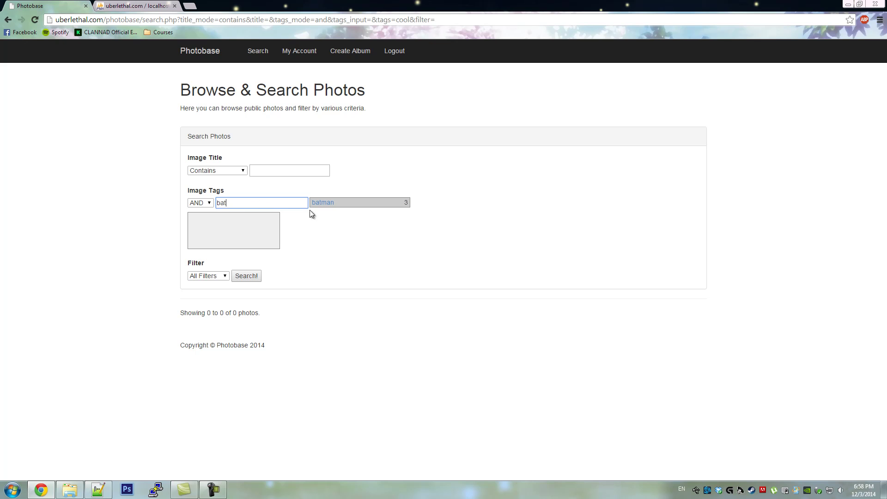
{"action": "left_click", "coordinate": [321, 204]}
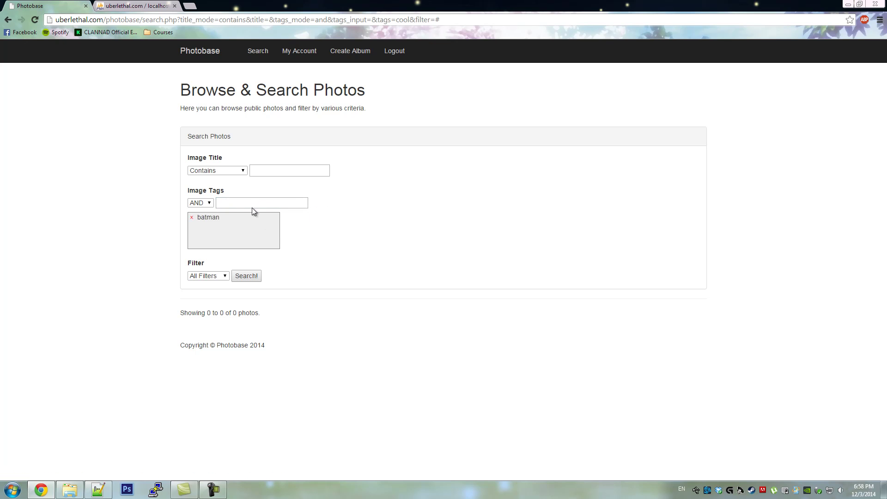
{"action": "left_click", "coordinate": [249, 276]}
{"action": "mouse_move", "coordinate": [250, 320]}
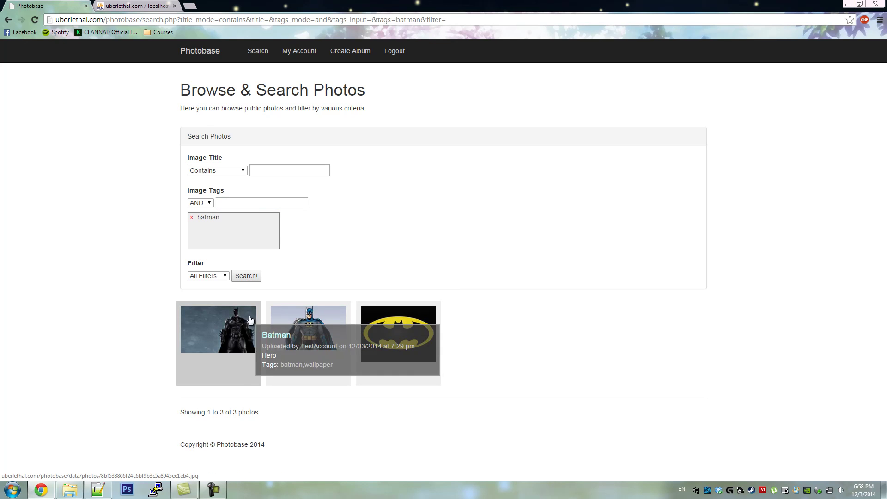
- Add the wallpaper tag and search again, narrowing results to 1 photo
{"action": "left_click", "coordinate": [228, 204]}
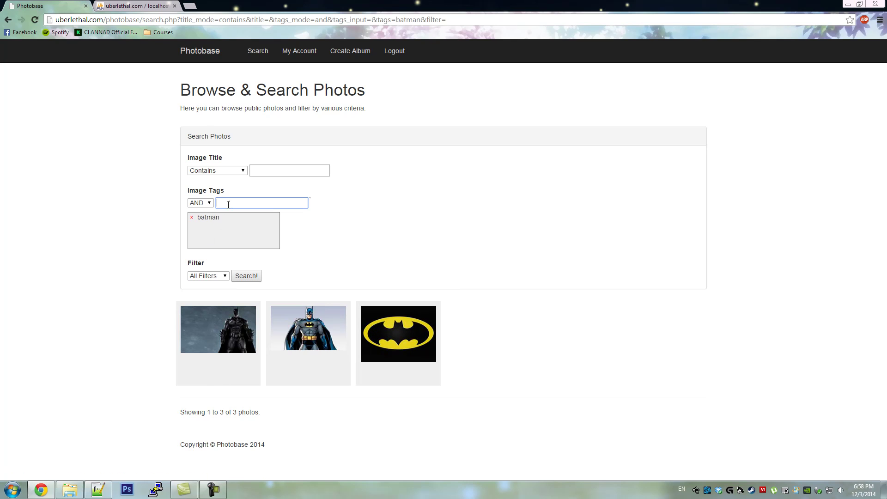
{"action": "type", "text": "wallp"}
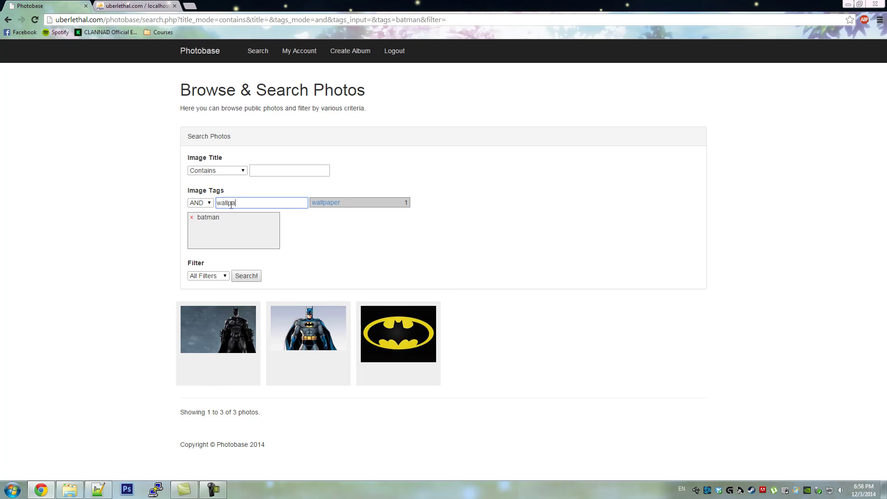
{"action": "type", "text": "a"}
{"action": "left_click", "coordinate": [334, 205]}
{"action": "left_click", "coordinate": [254, 276]}
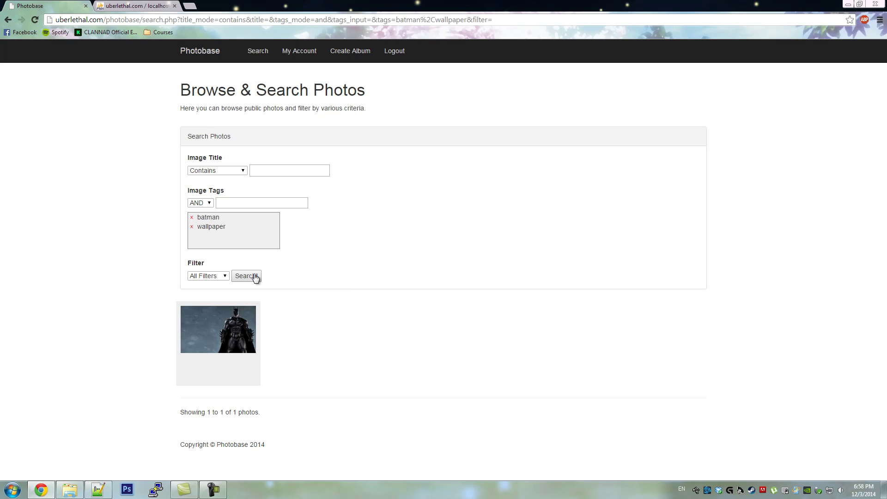
{"action": "mouse_move", "coordinate": [233, 328]}
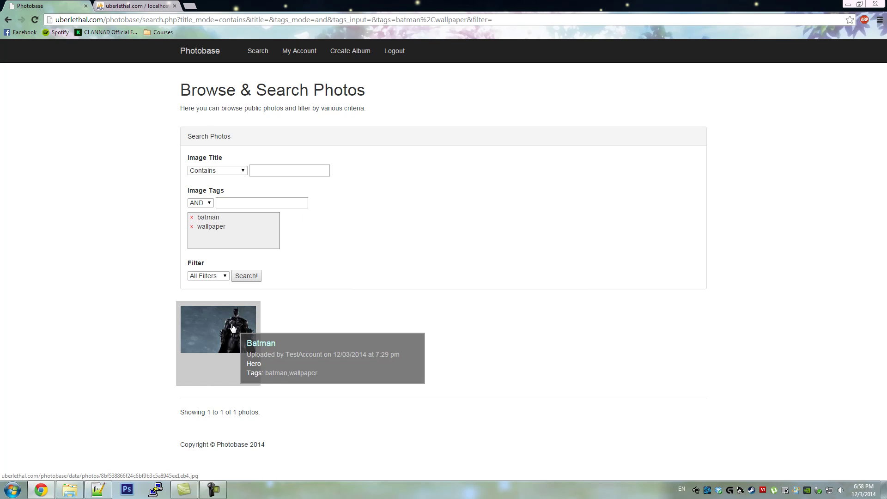
- Switch tag matching to OR, swap wallpaper for flash, and search to get 4 photos
{"action": "left_click", "coordinate": [201, 206]}
{"action": "left_click", "coordinate": [195, 219]}
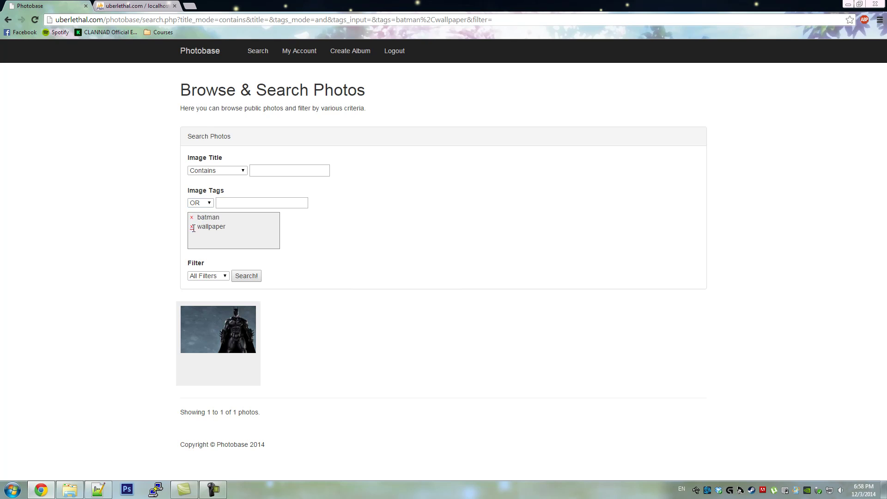
{"action": "left_click", "coordinate": [228, 204]}
{"action": "type", "text": "the"}
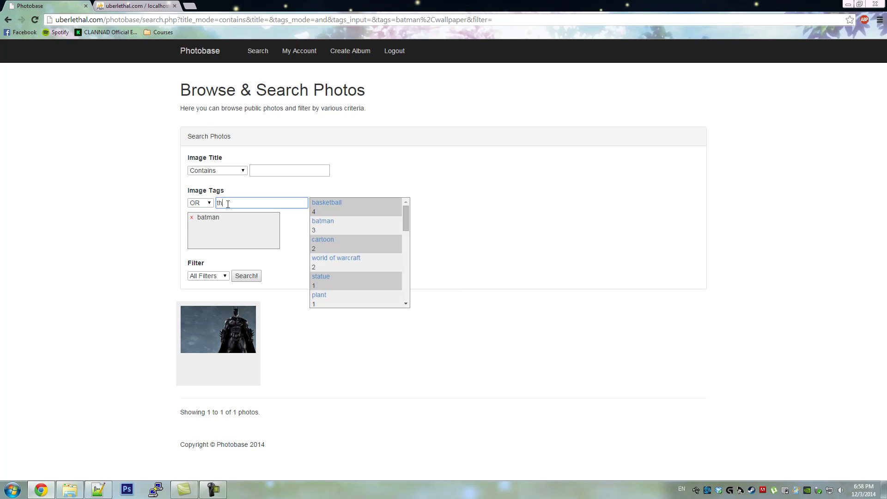
{"action": "key", "text": "BackSpace"}
{"action": "key", "text": "BackSpace"}
{"action": "key", "text": "BackSpace"}
{"action": "type", "text": "fla"}
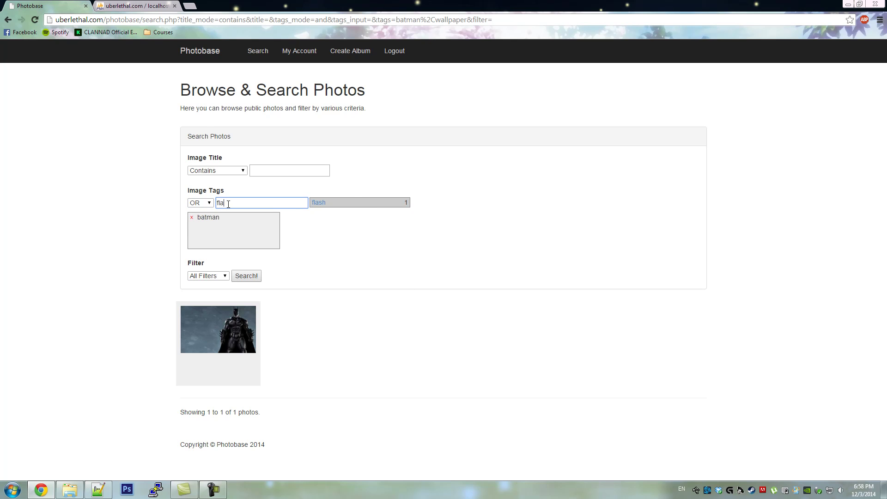
{"action": "left_click", "coordinate": [348, 204]}
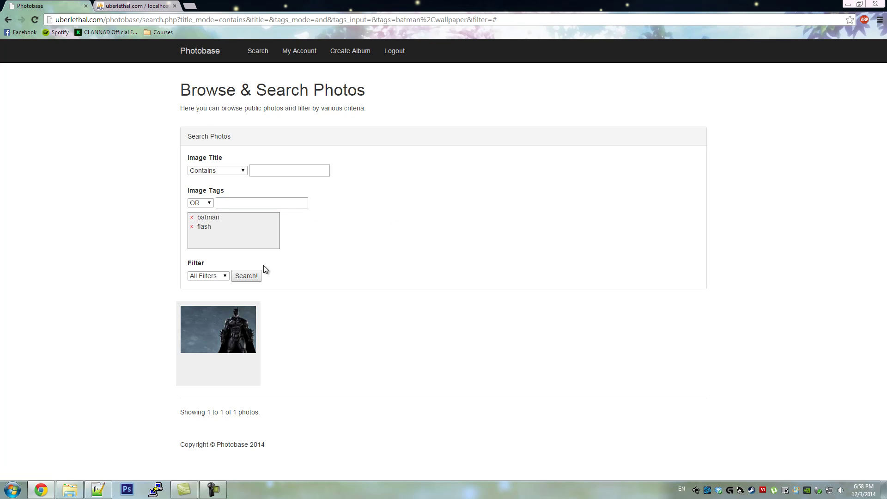
{"action": "left_click", "coordinate": [257, 276]}
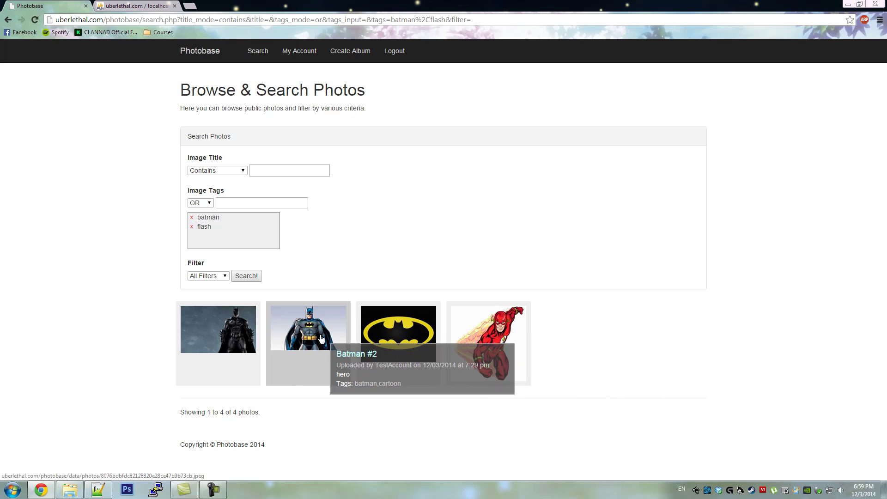
- From My Account, delete the Flash photo and then The Flash album itself
{"action": "left_click", "coordinate": [299, 51]}
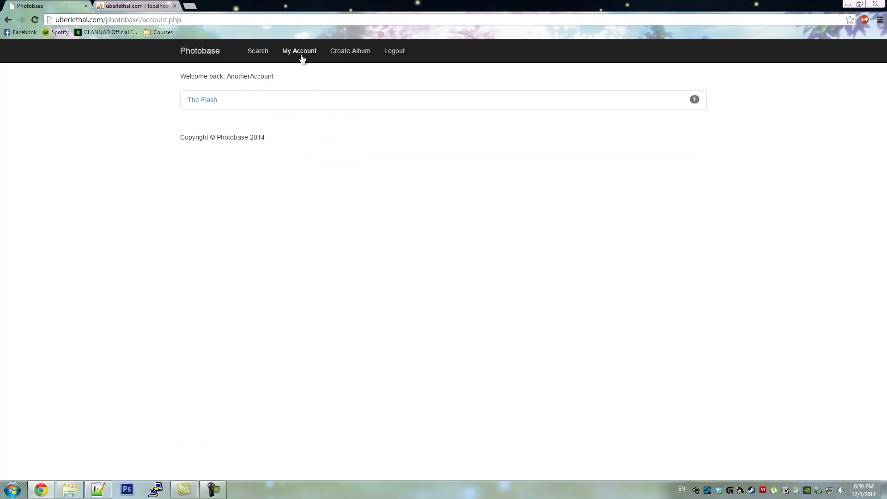
{"action": "left_click", "coordinate": [208, 98]}
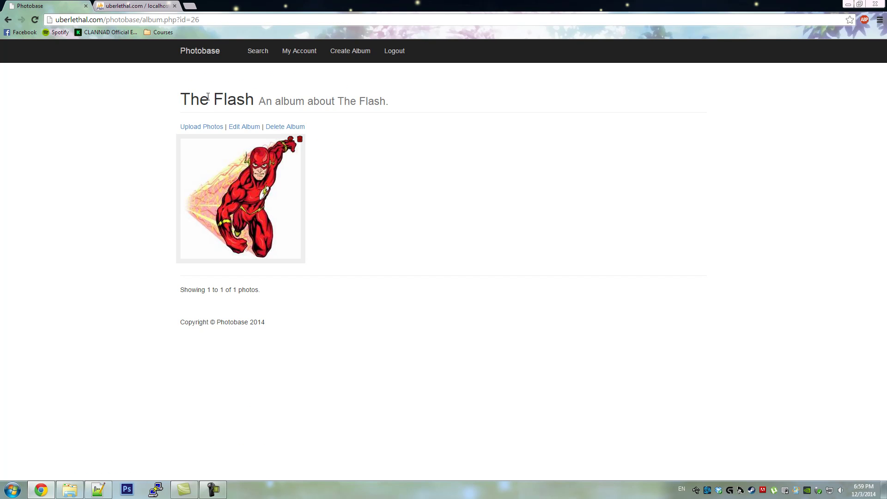
{"action": "left_click", "coordinate": [299, 139]}
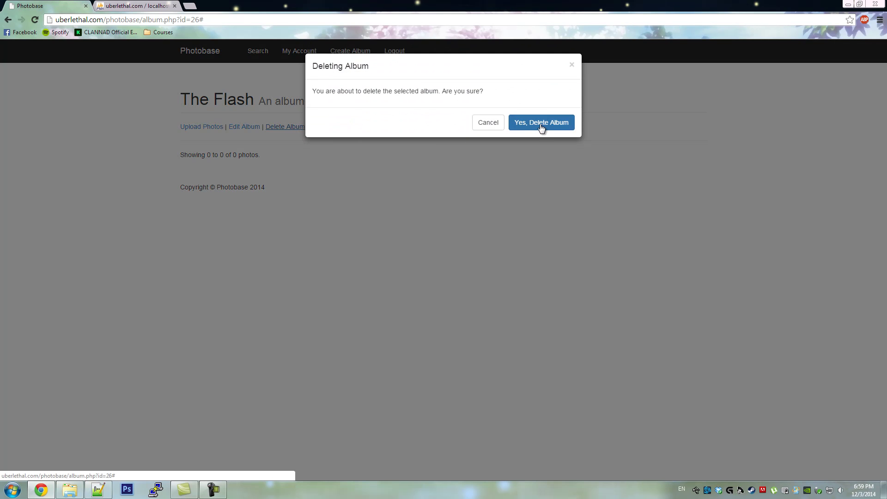
{"action": "left_click", "coordinate": [539, 123]}
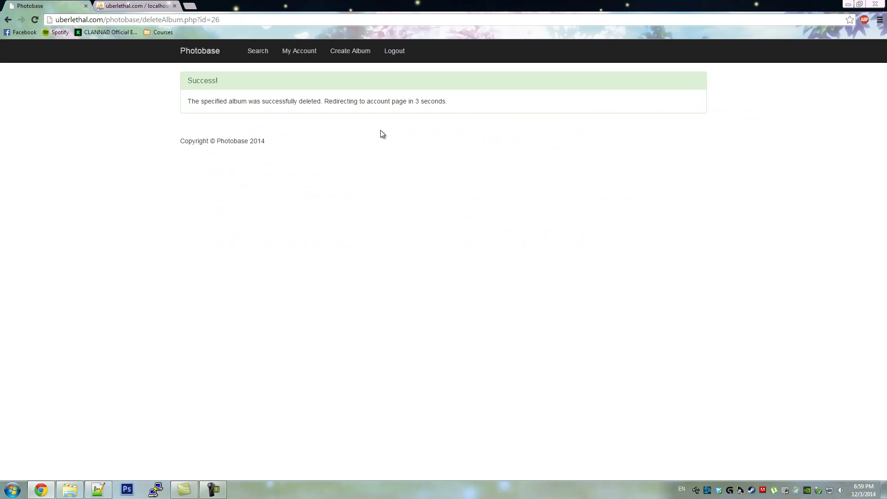